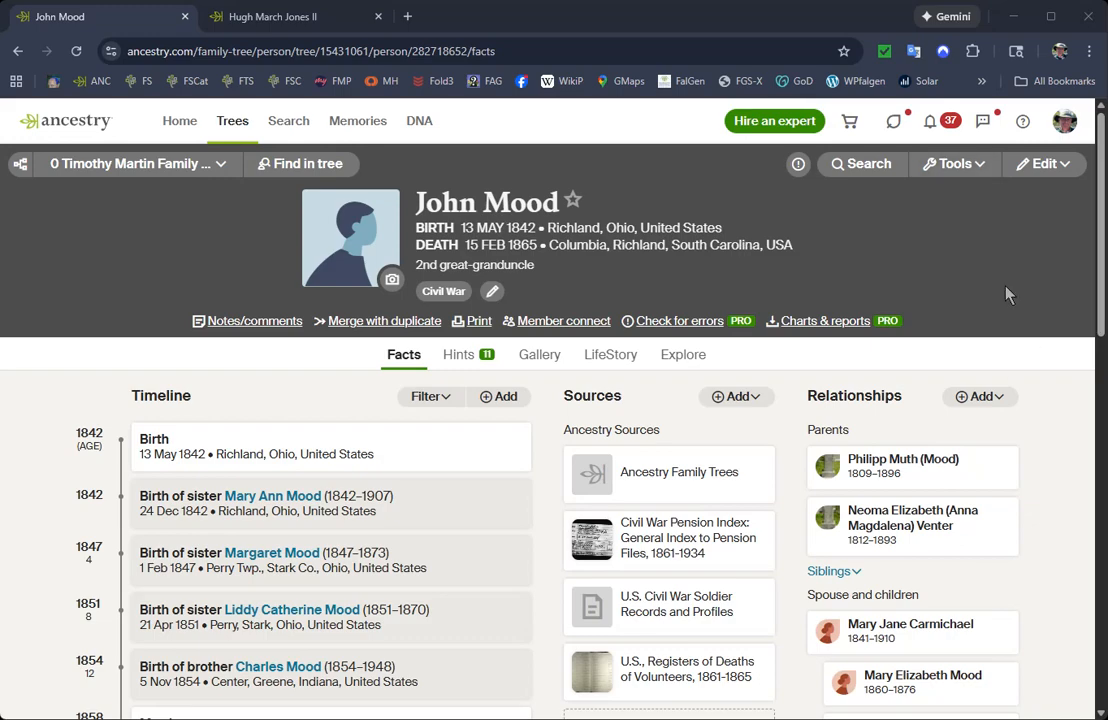
Start adding a son as a new family member to the open profile and enter his first name.
left_click(984, 398)
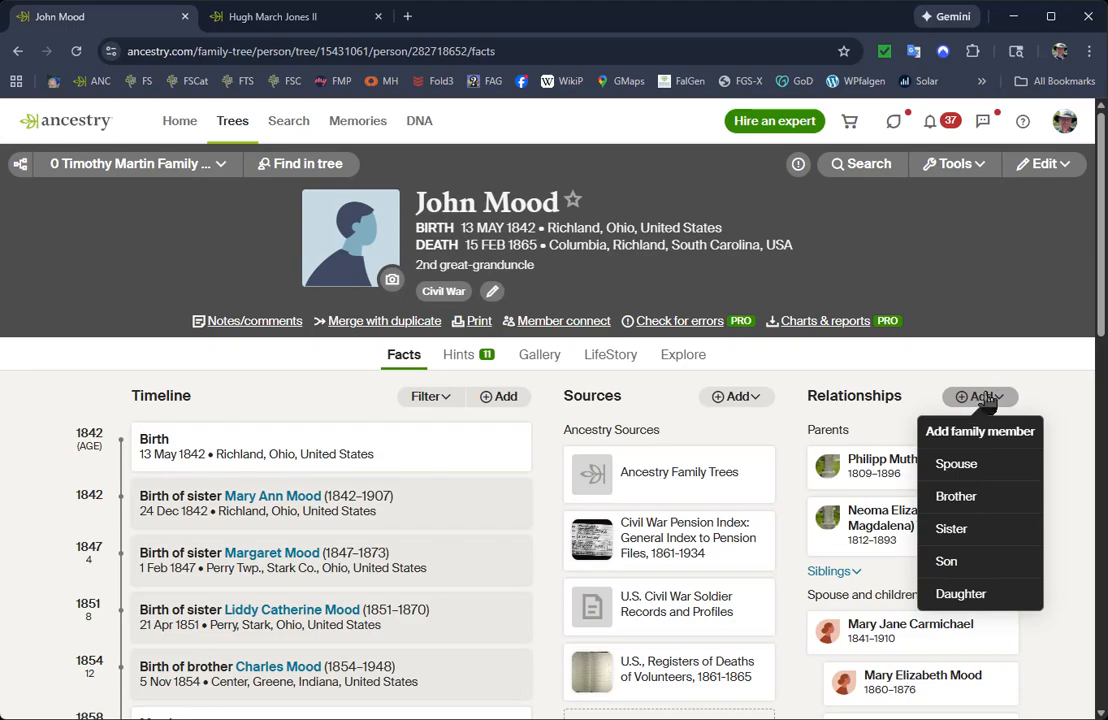
left_click(947, 564)
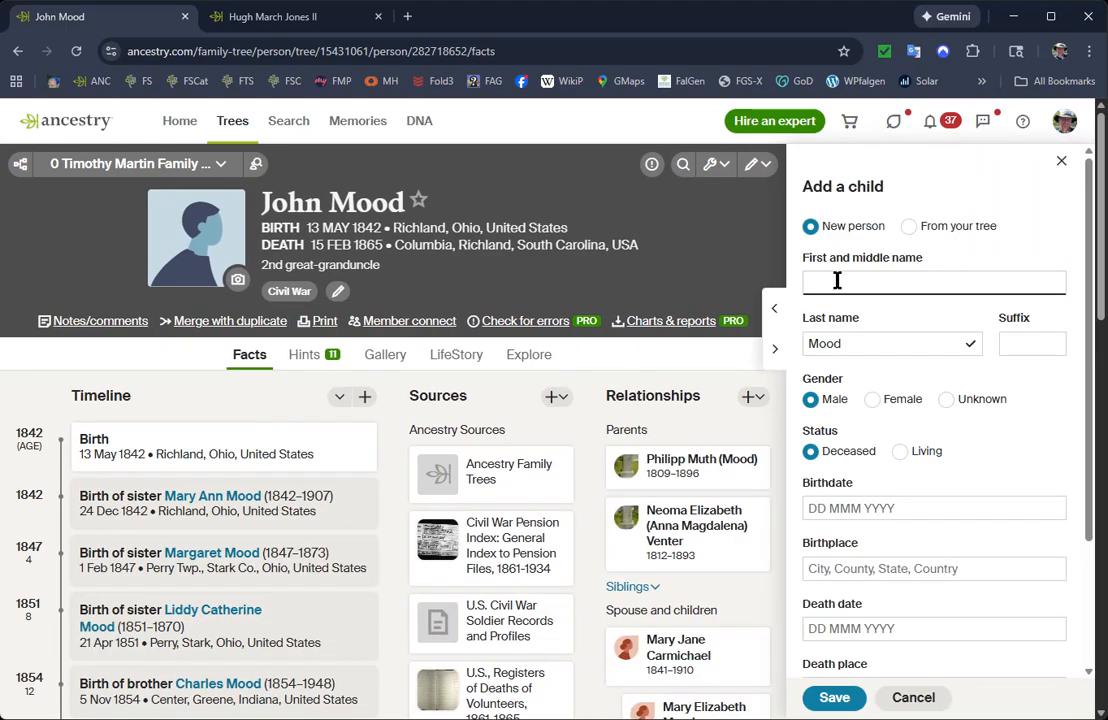
type("Thomas")
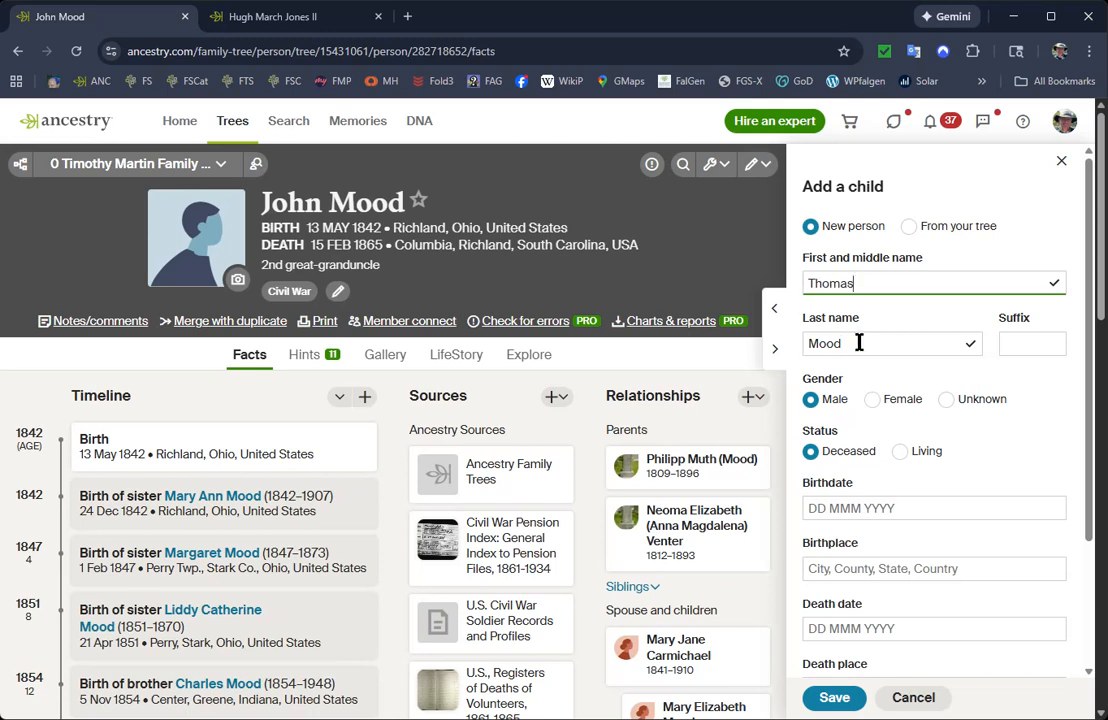
Replace the prefilled last name of the new son with his own surname.
left_click(862, 344)
key("BackSpace")
key("BackSpace")
key("BackSpace")
key("BackSpace")
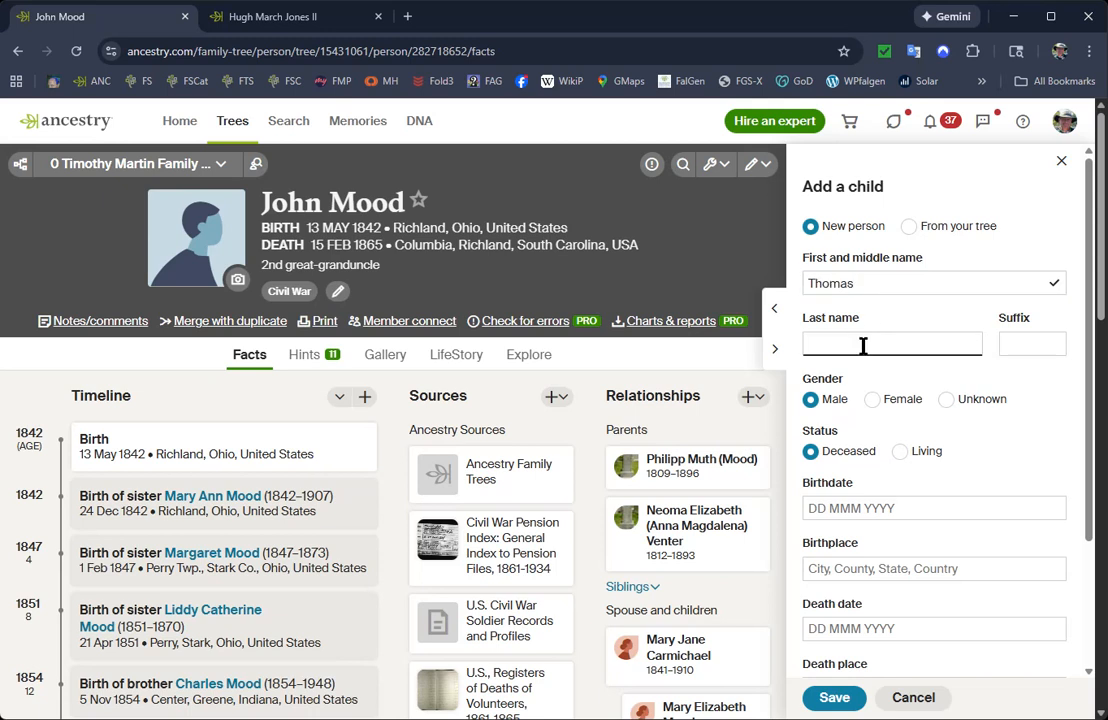
type("Jones")
Enter the son's birth year as the birthdate and set the death date to 1945.
scroll(946, 385, "down", 1)
scroll(982, 364, "down", 1)
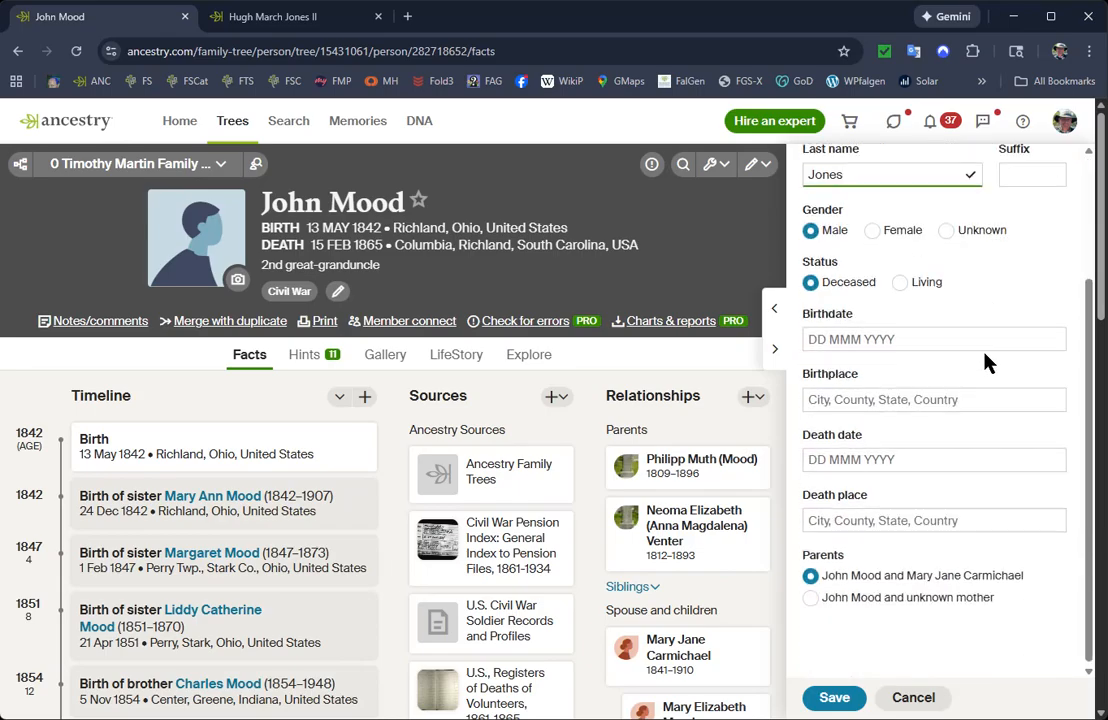
left_click(875, 334)
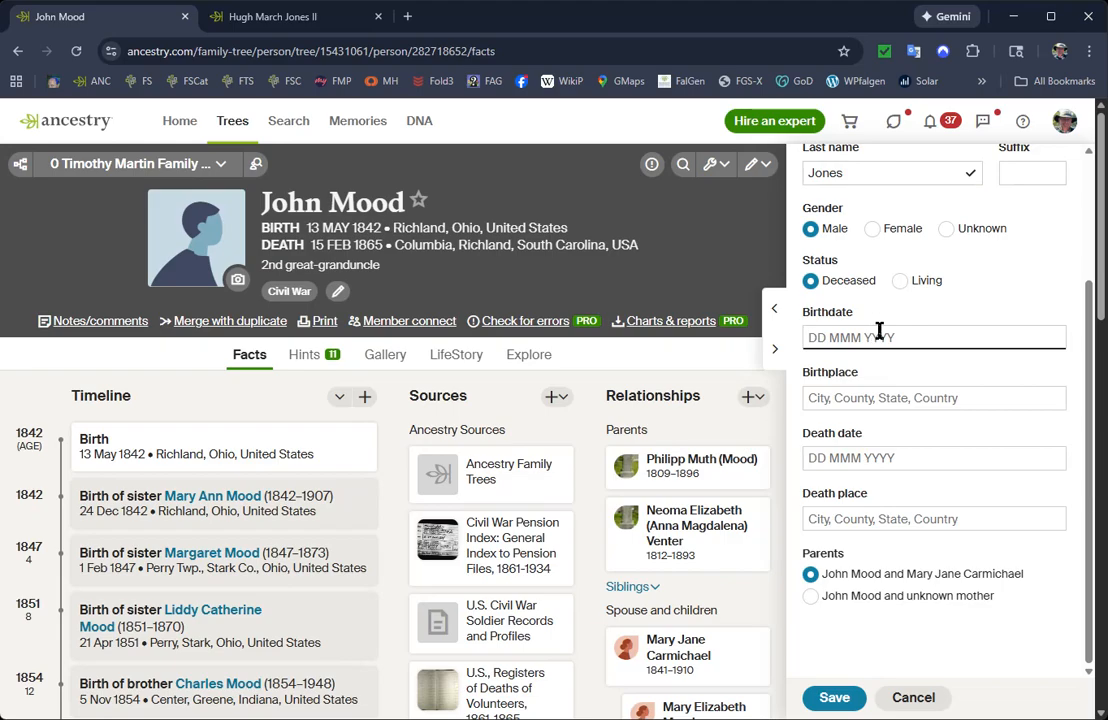
type("1900")
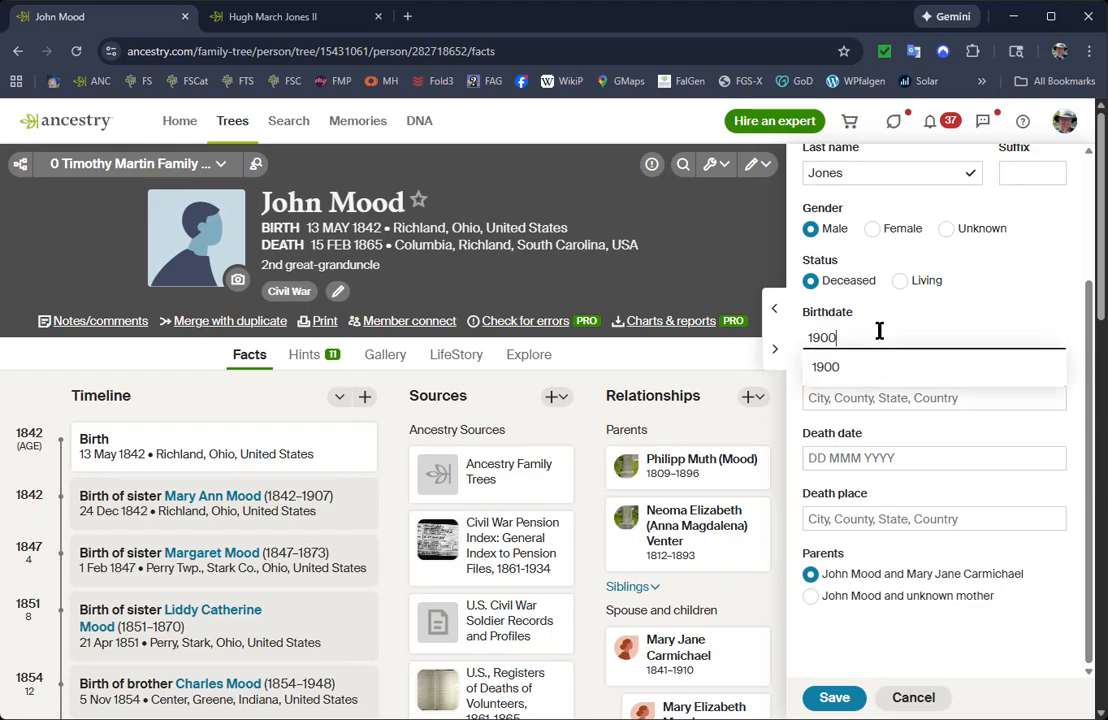
left_click(860, 459)
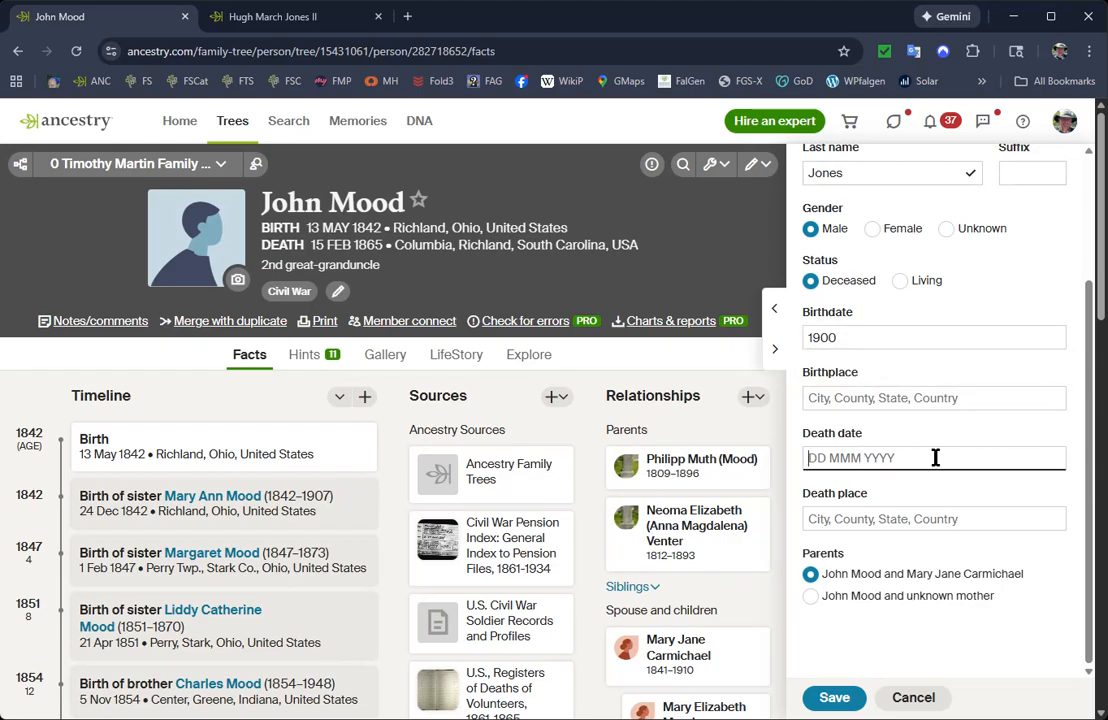
type("1945")
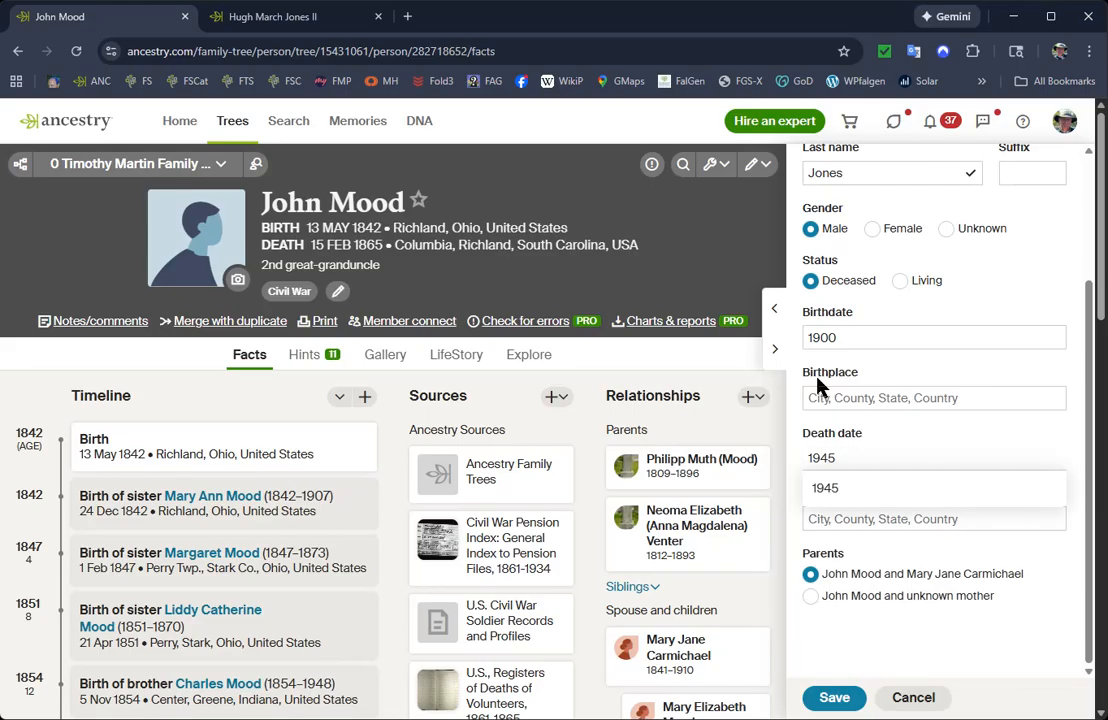
Set the son's parents to the father and unknown mother, and replace the last name with the son's own surname.
left_click(811, 597)
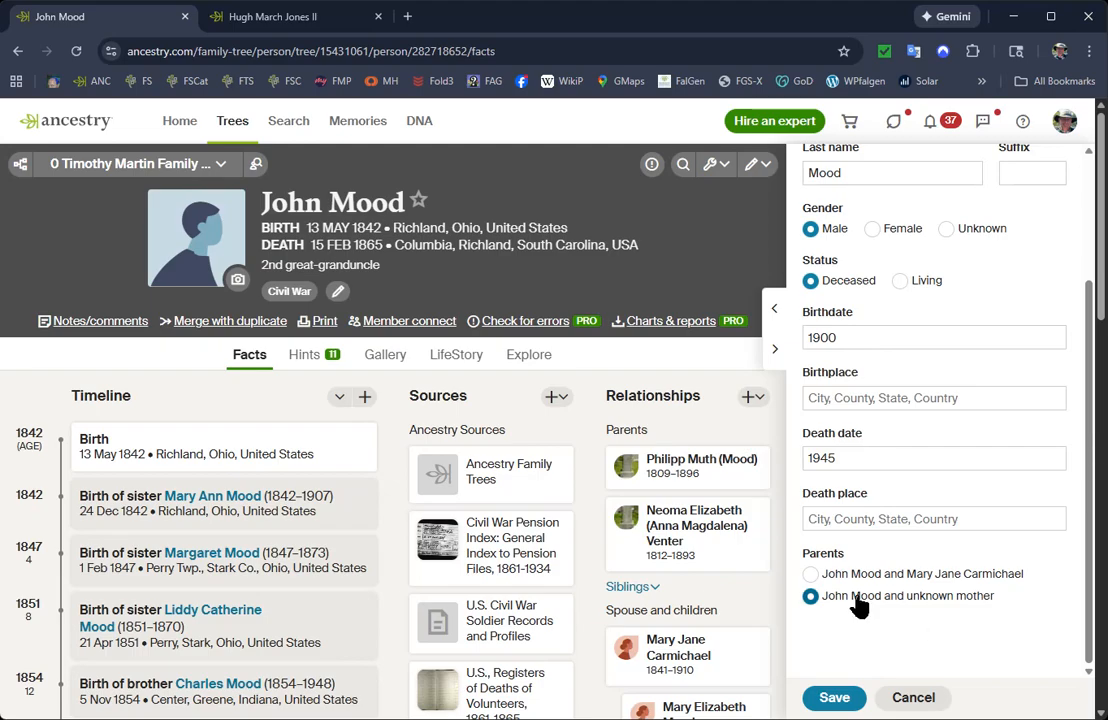
scroll(1024, 626, "up", 3)
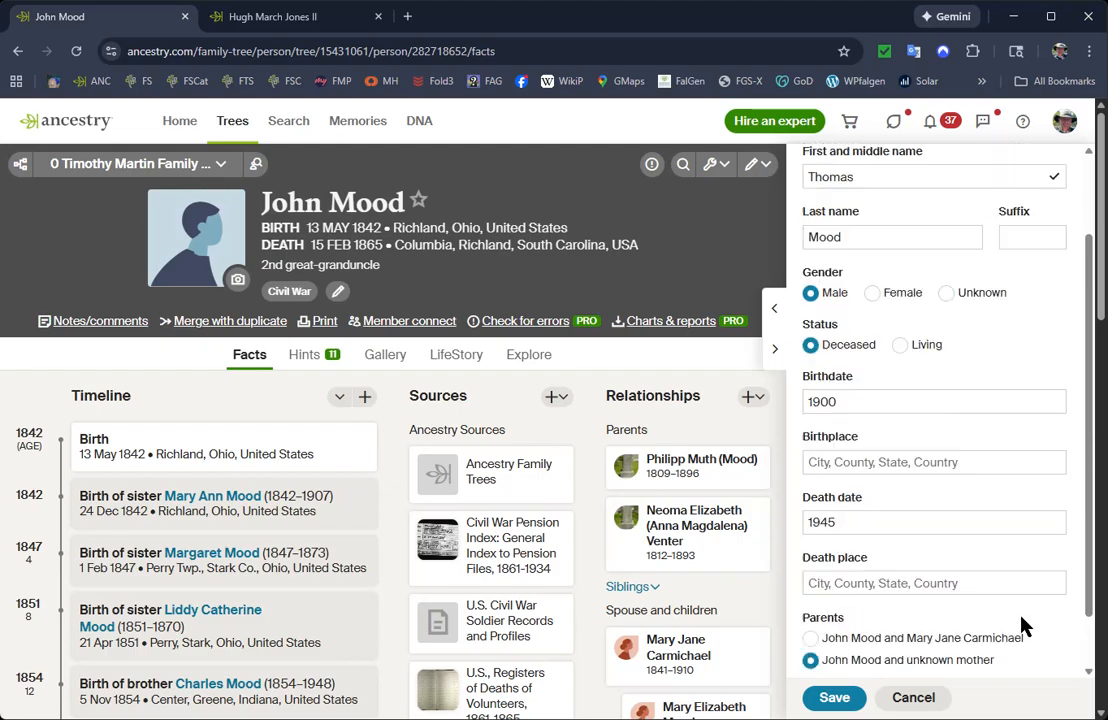
left_click(853, 335)
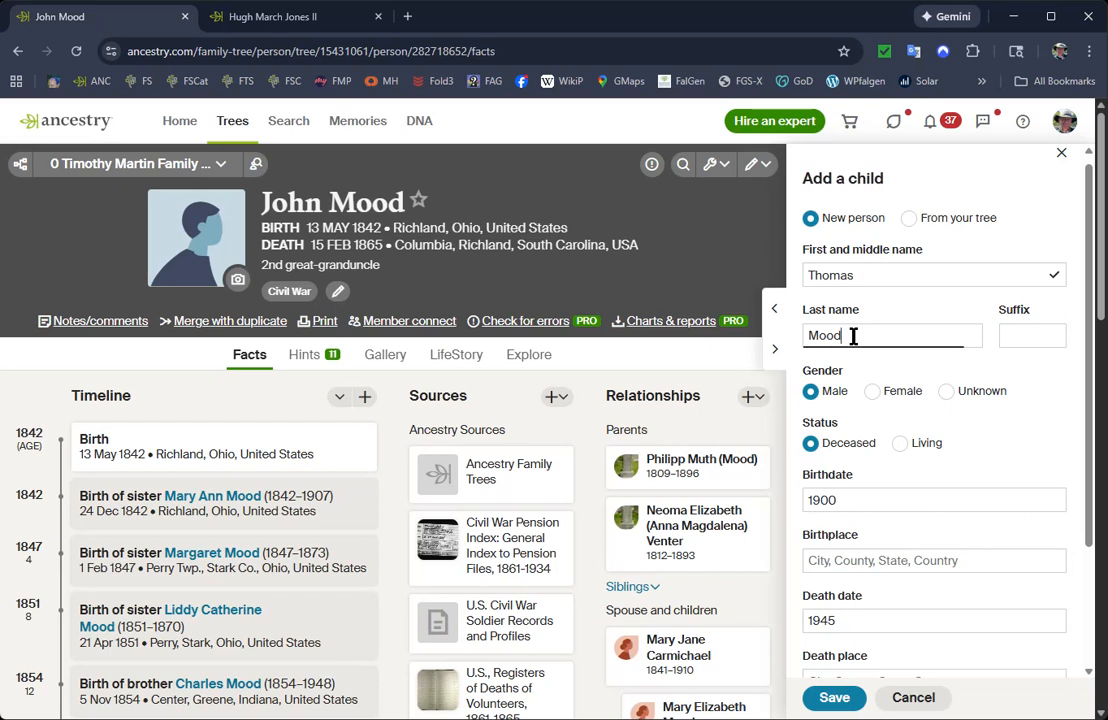
left_click_drag(848, 335, 743, 322)
type("Jones")
scroll(800, 395, "down", 1)
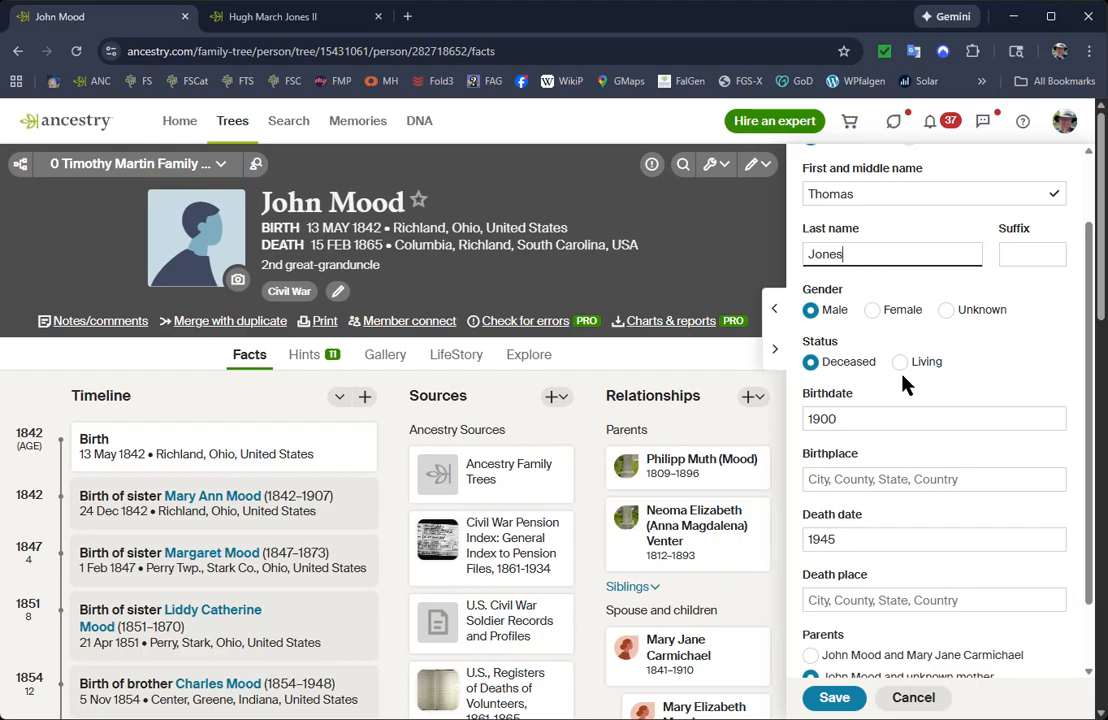
scroll(903, 383, "down", 1)
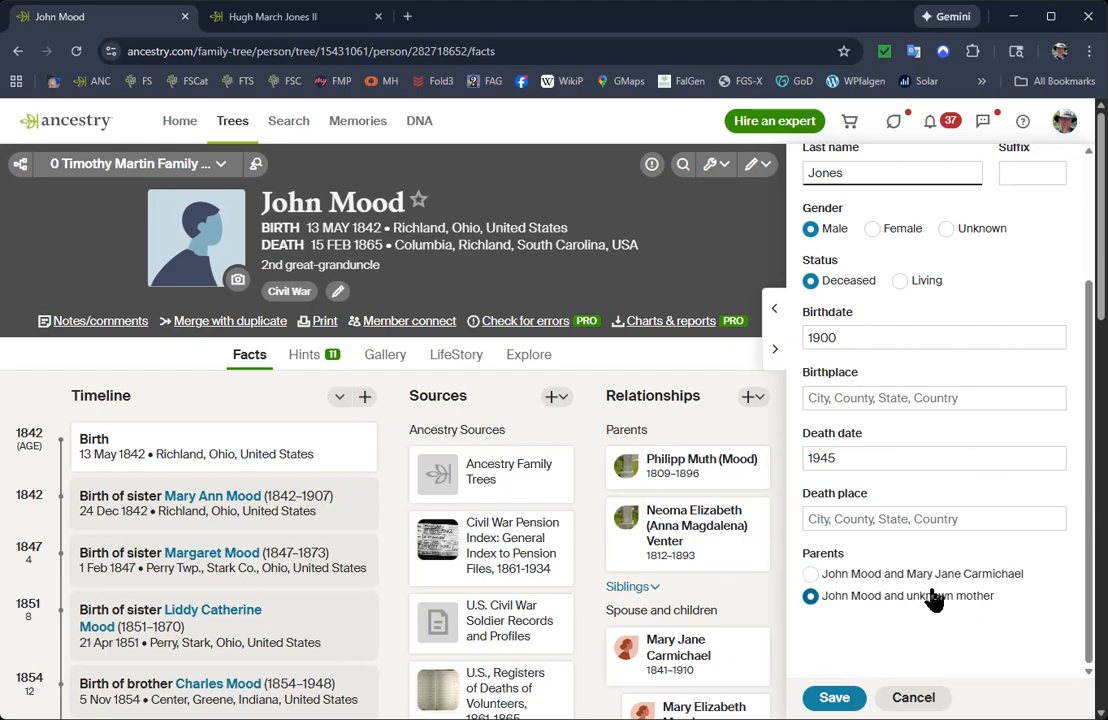
scroll(1063, 576, "up", 2)
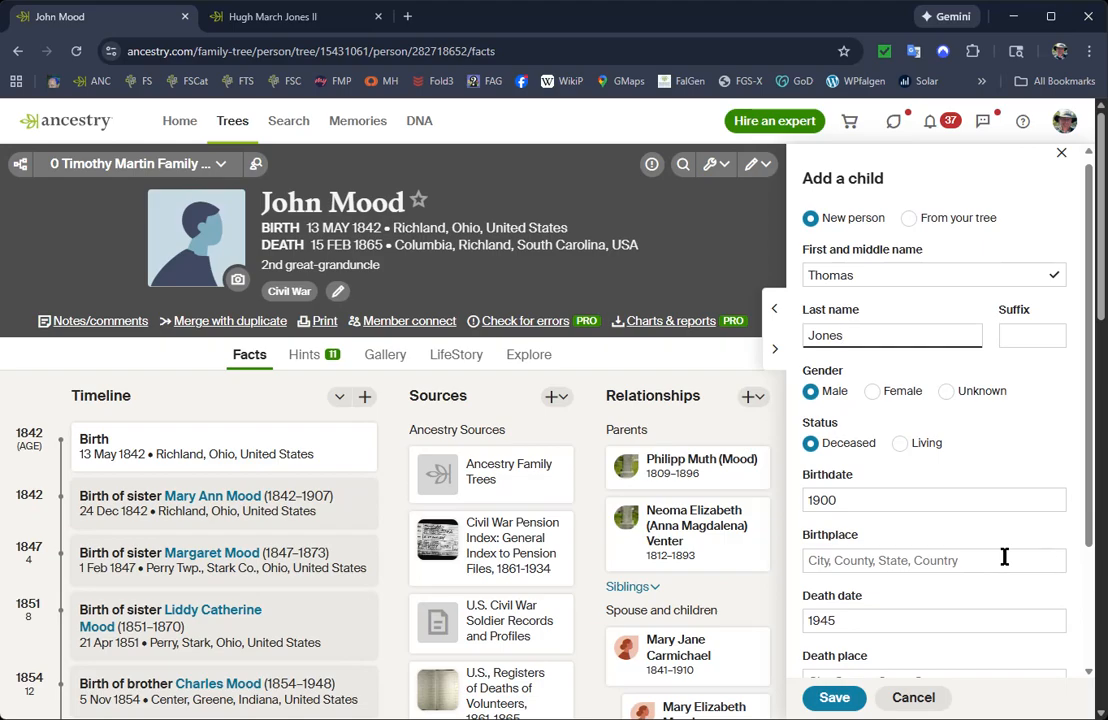
scroll(1003, 557, "down", 2)
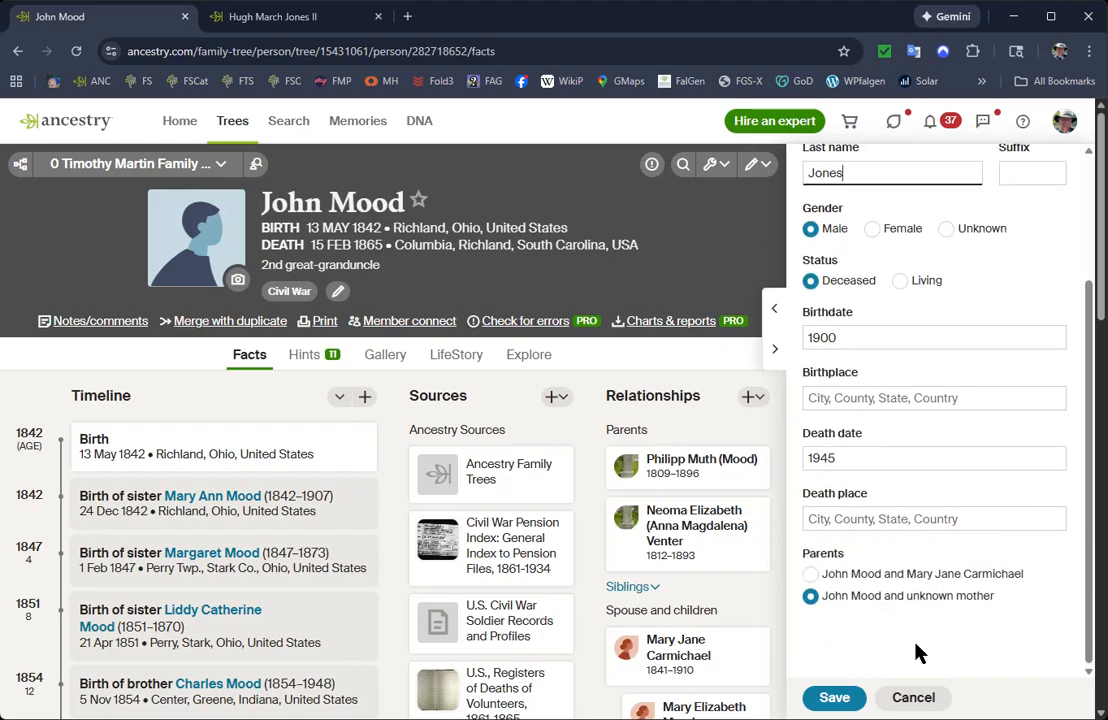
Save the new son to the tree, accepting the birthdate as entered.
left_click(841, 701)
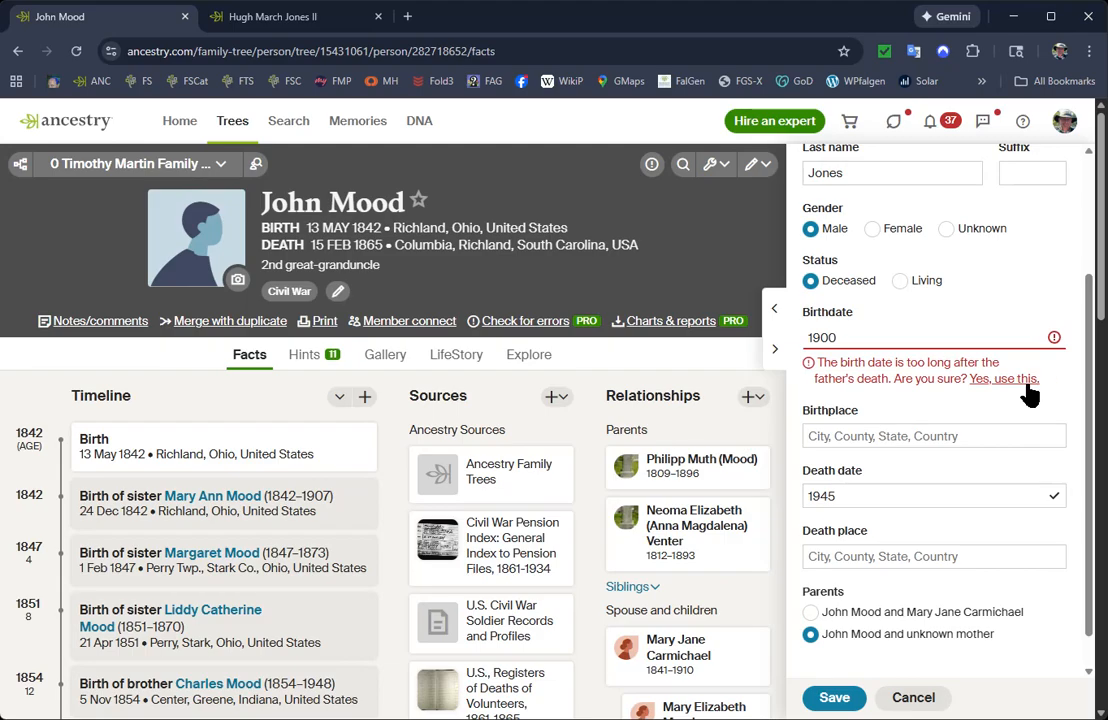
left_click(998, 381)
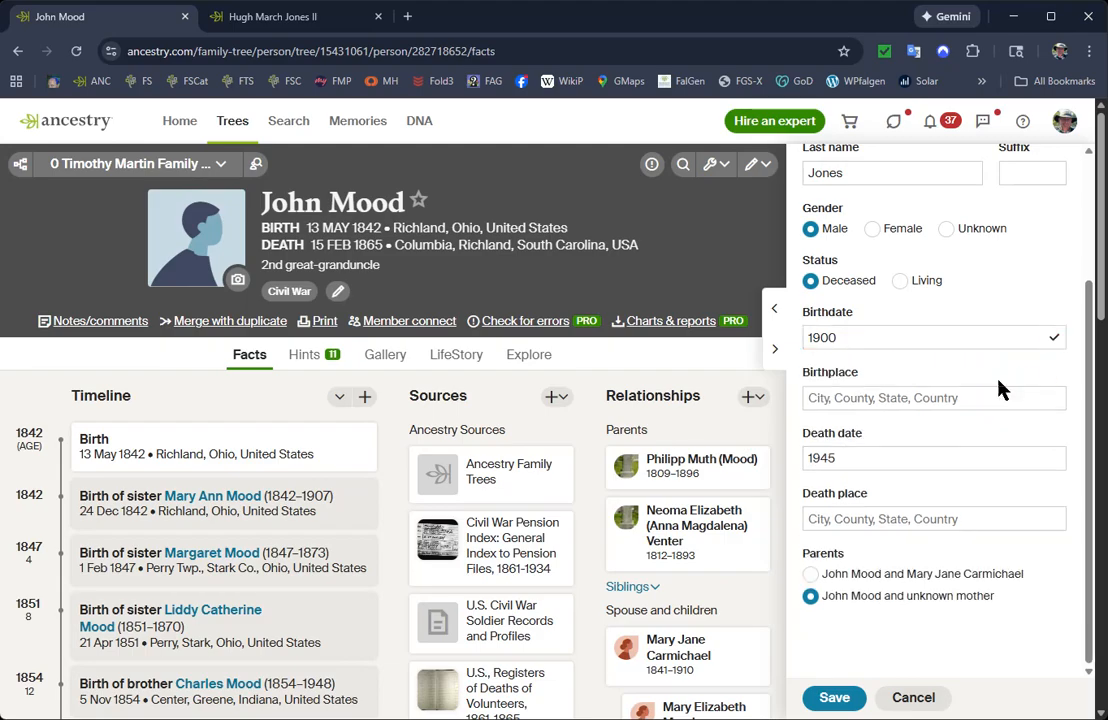
left_click(834, 697)
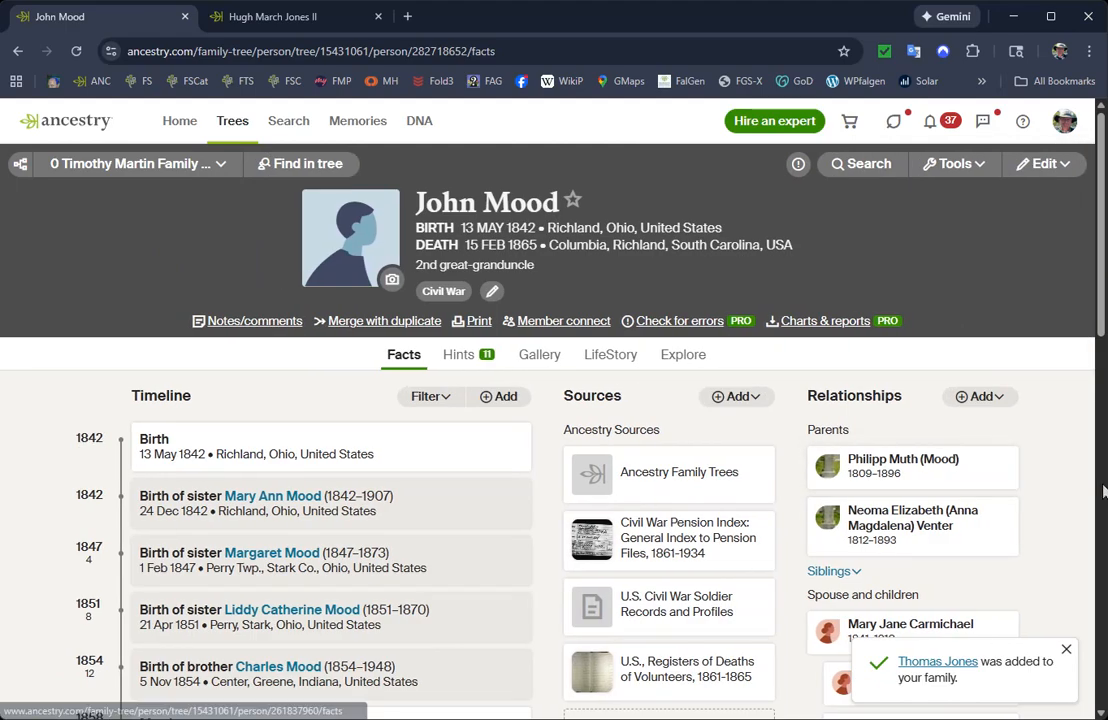
Open the profile of the newly added son and edit his relationships.
left_click_drag(1105, 210, 1092, 341)
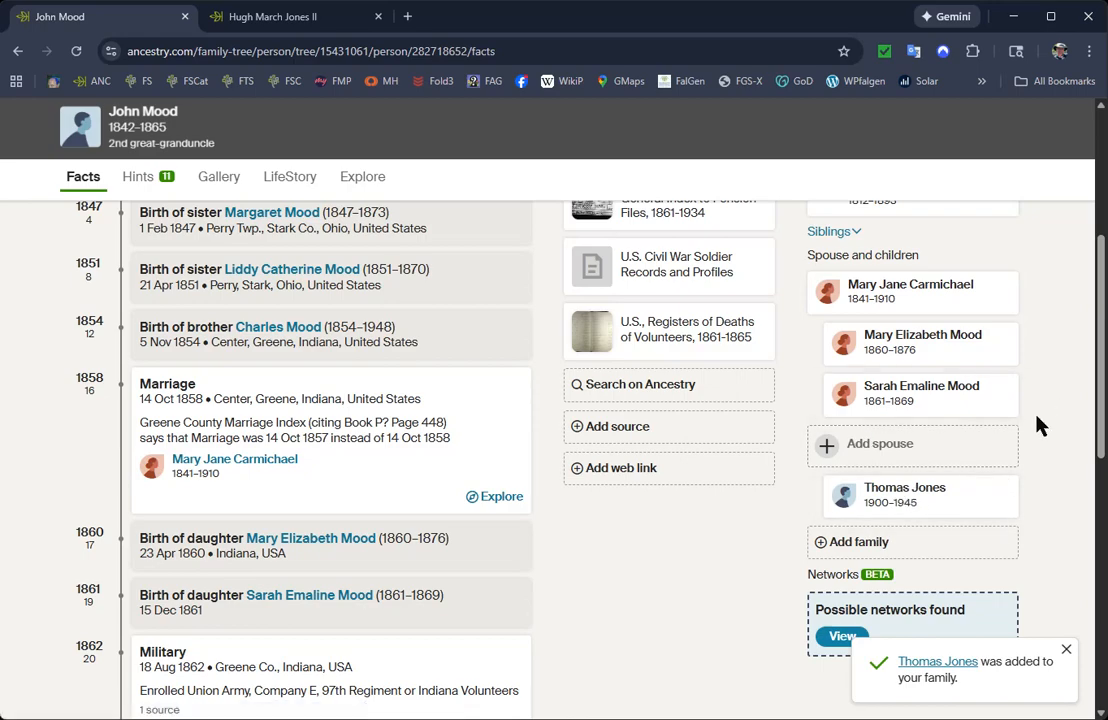
left_click(887, 497)
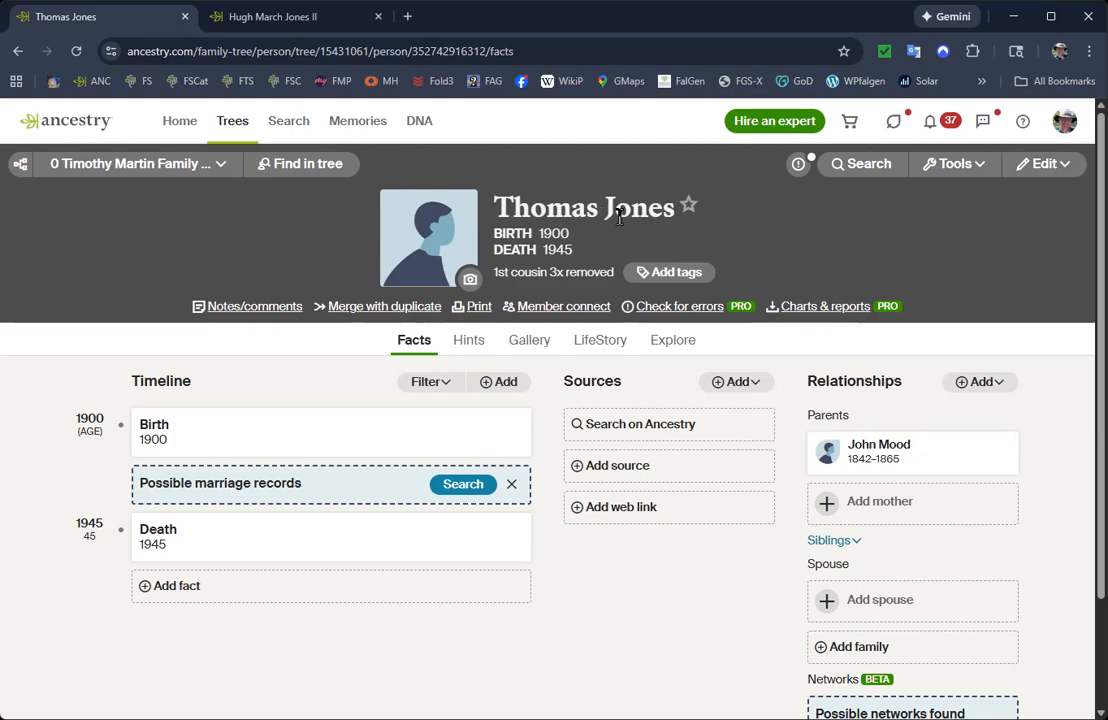
left_click(1045, 166)
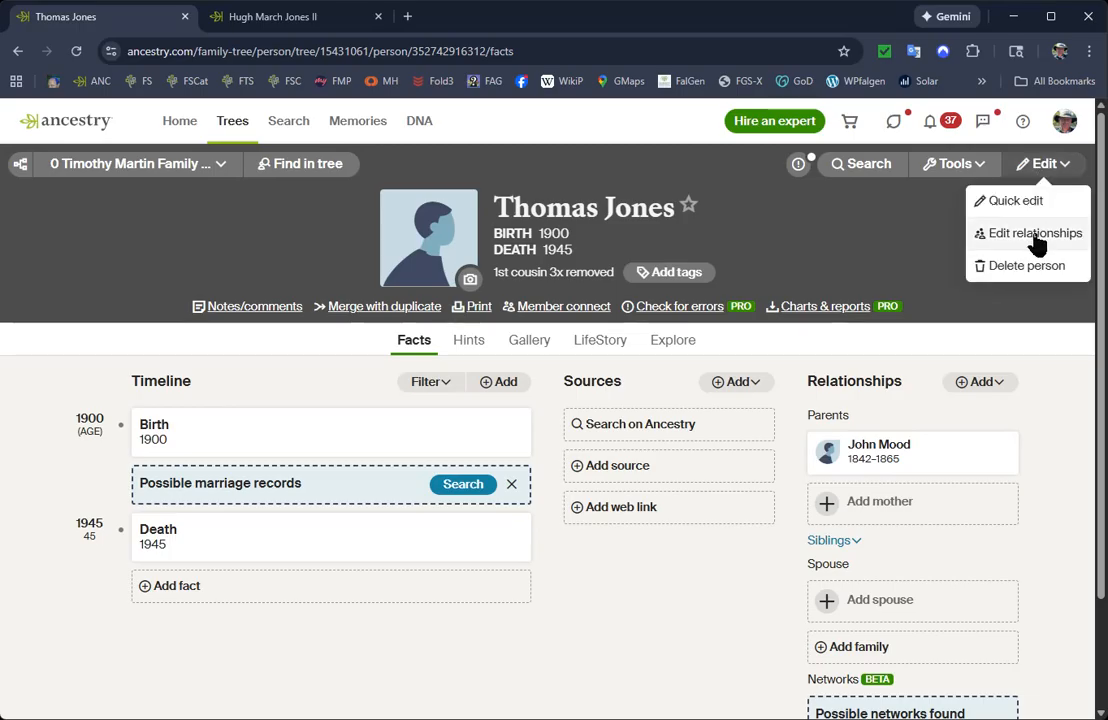
left_click(1036, 235)
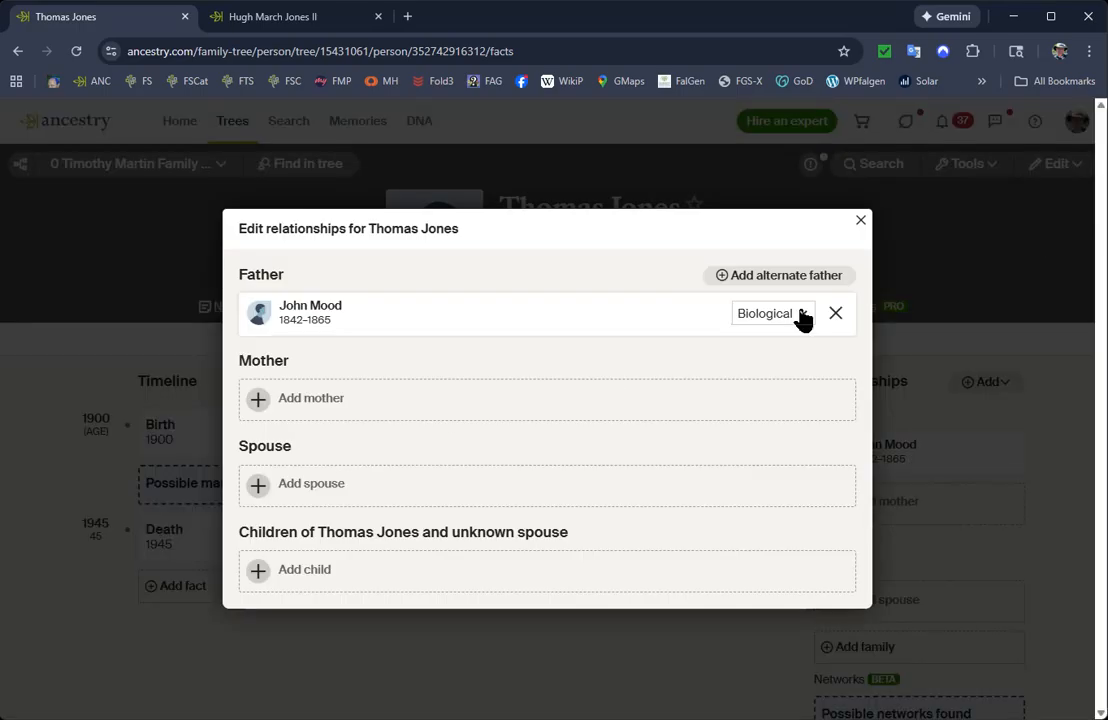
Remove the father relationship from the new person and close the relationship editor.
left_click(803, 316)
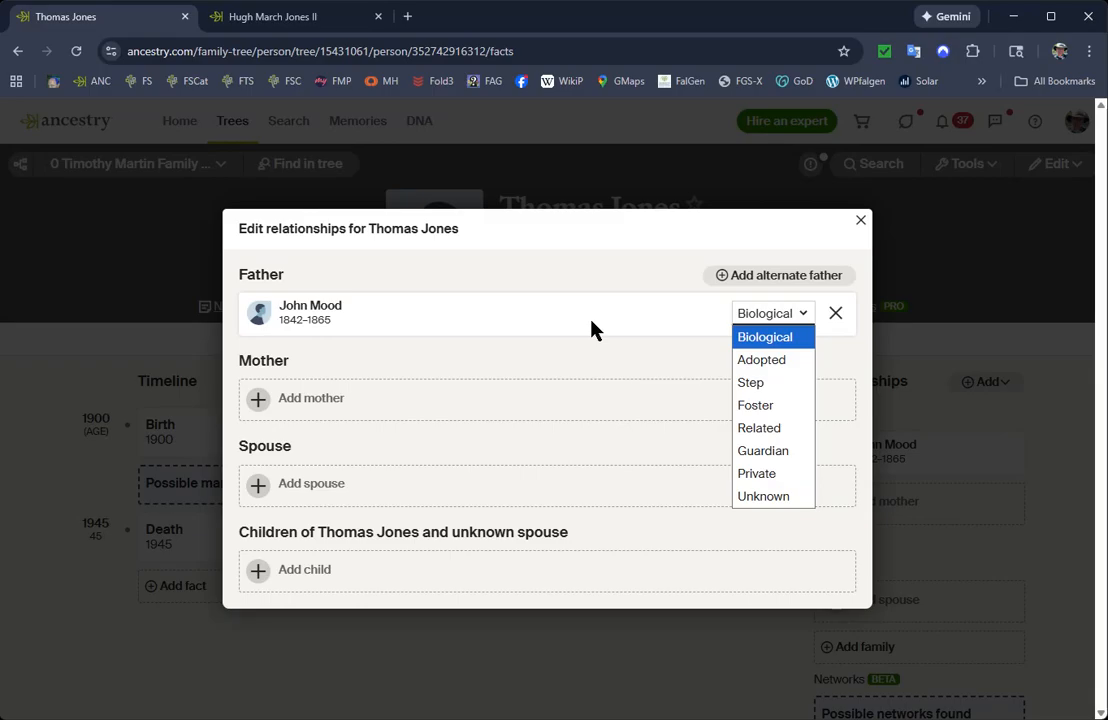
left_click(838, 318)
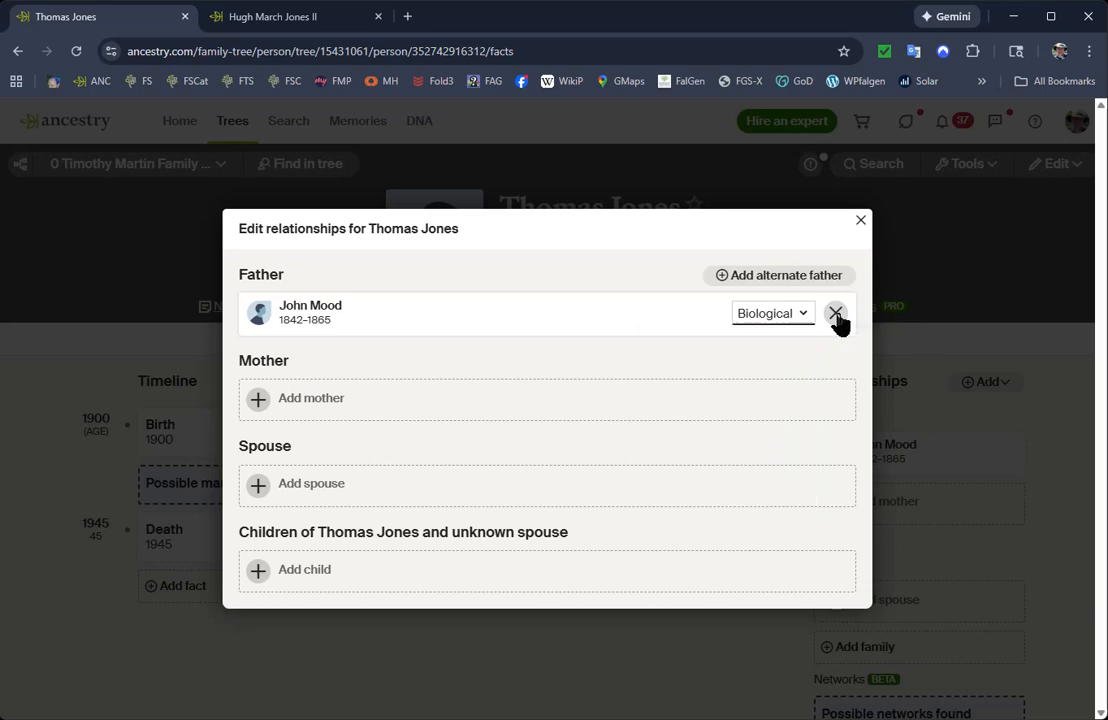
left_click(838, 318)
left_click(762, 432)
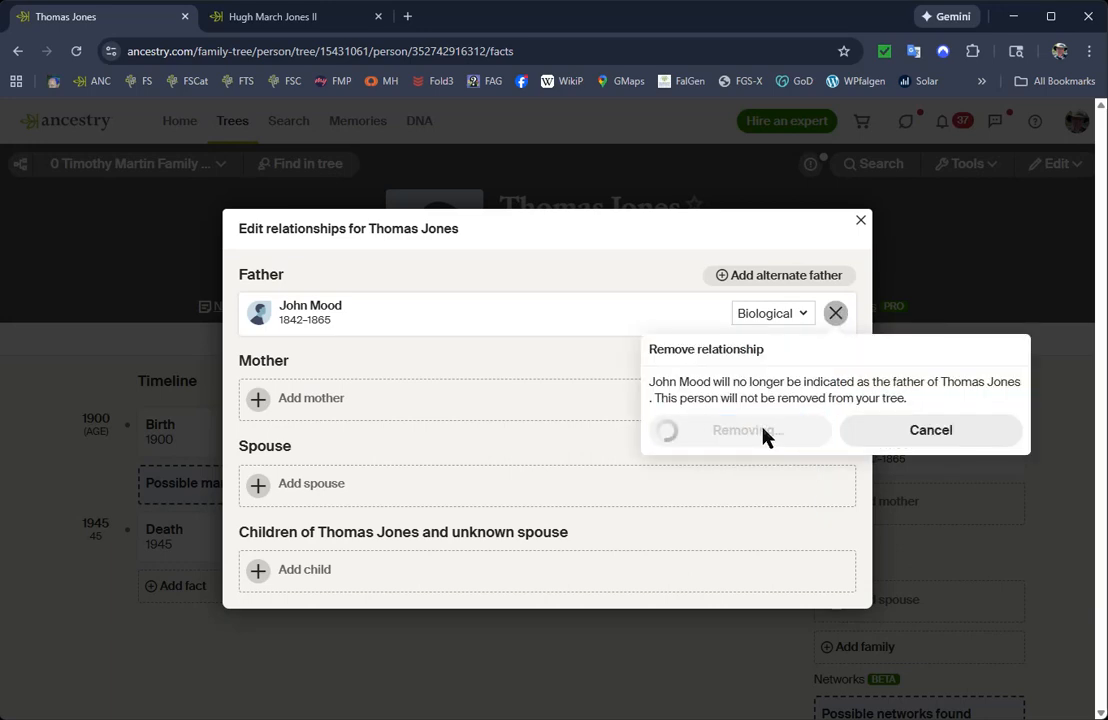
left_click(860, 220)
View the detached person in the tree to check for linked relatives, and return to the person's profile.
scroll(989, 292, "down", 2)
scroll(1014, 440, "up", 2)
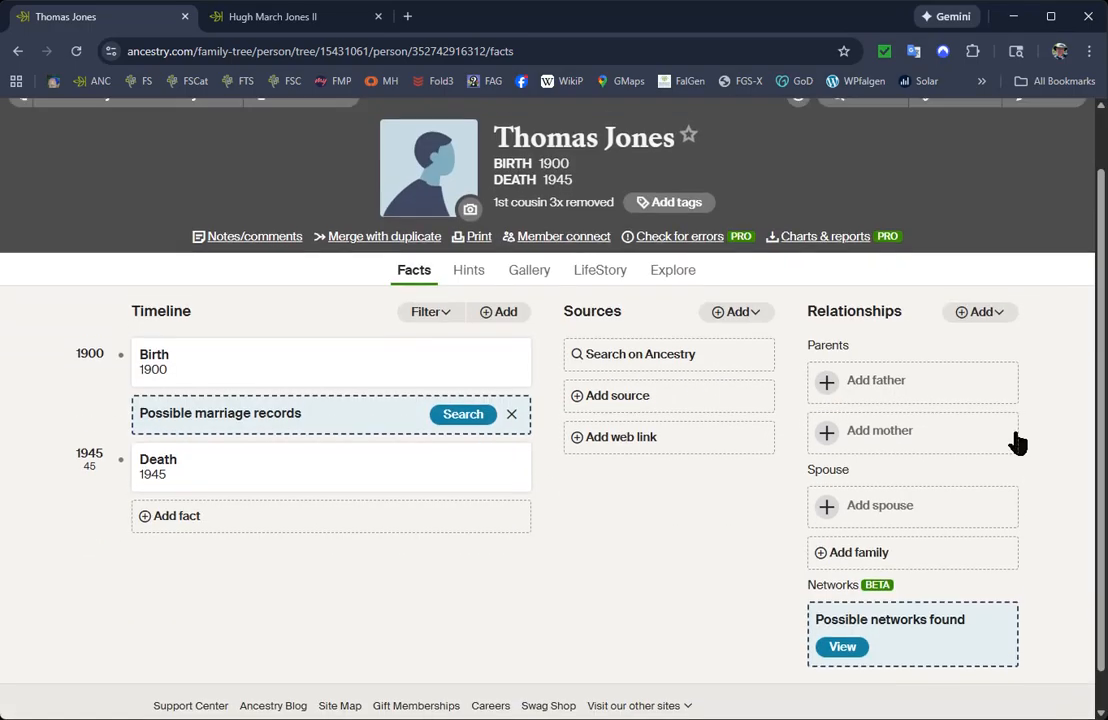
left_click(958, 164)
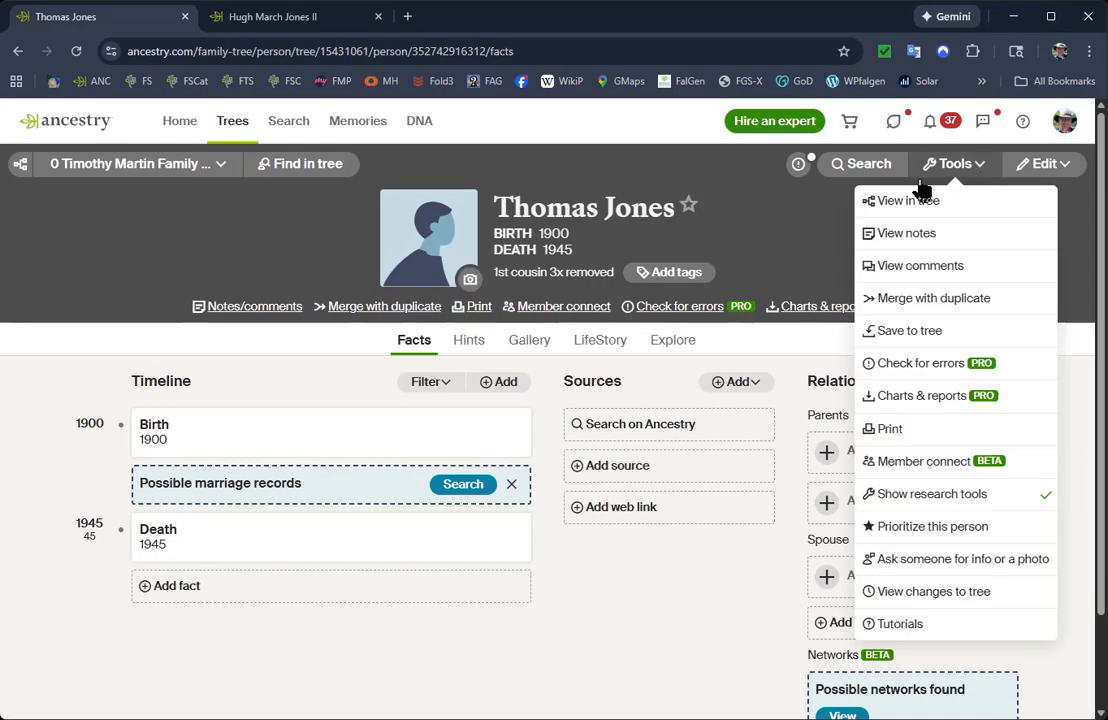
left_click(893, 202)
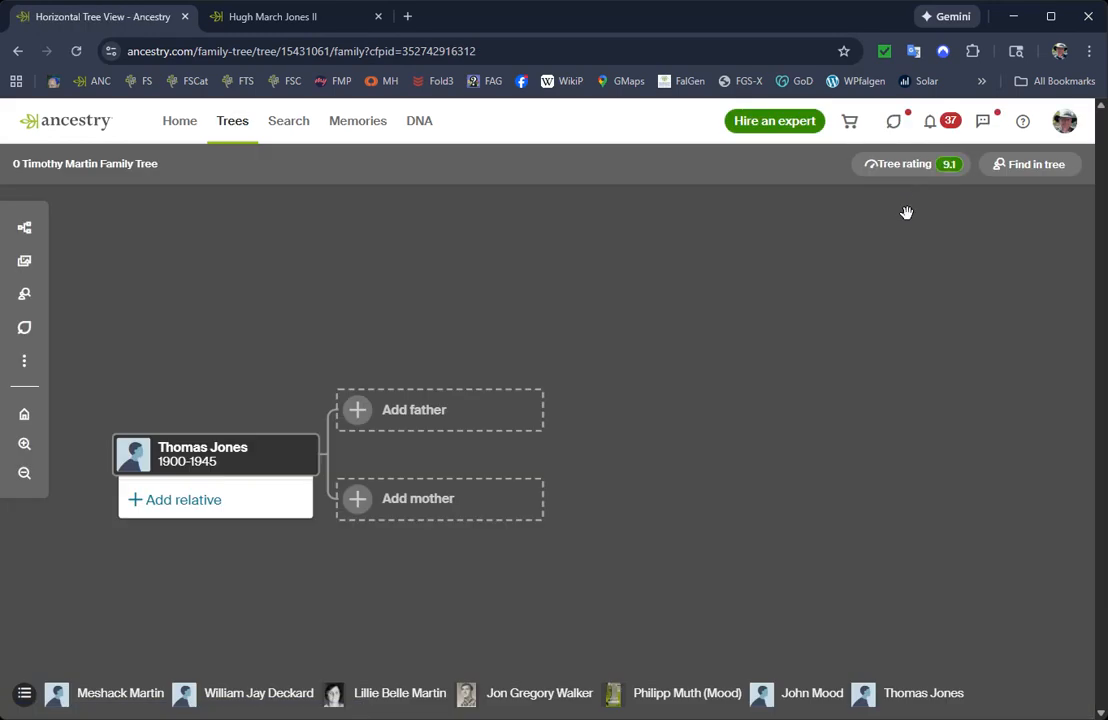
left_click_drag(341, 346, 522, 307)
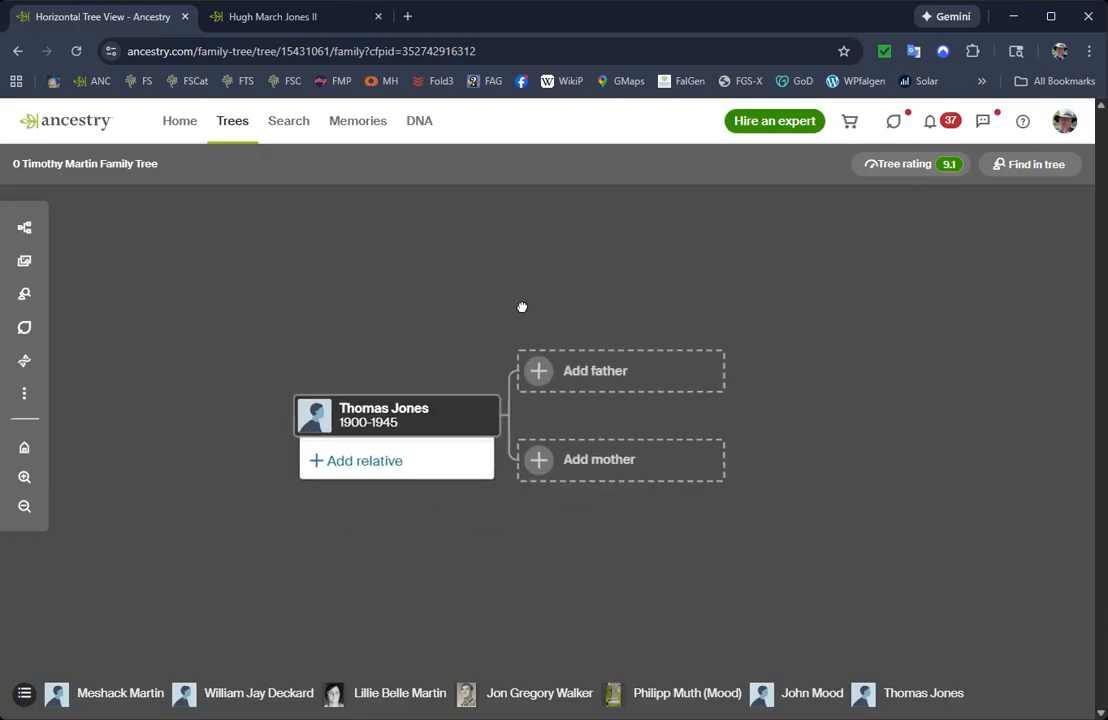
left_click(375, 410)
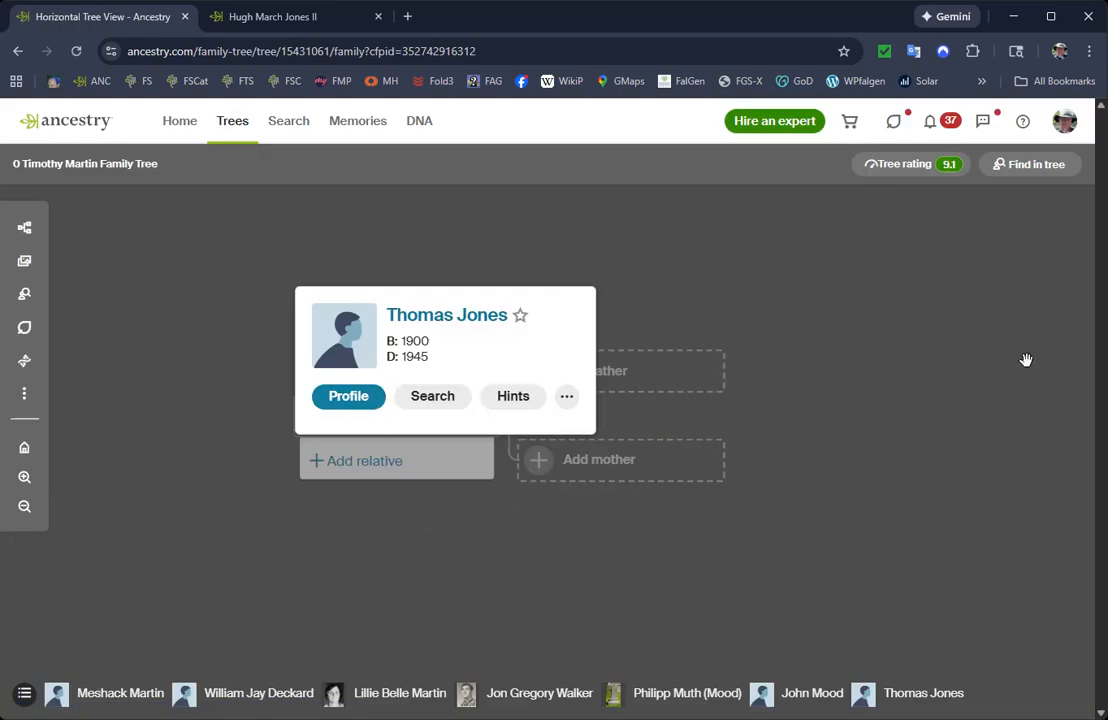
left_click(360, 397)
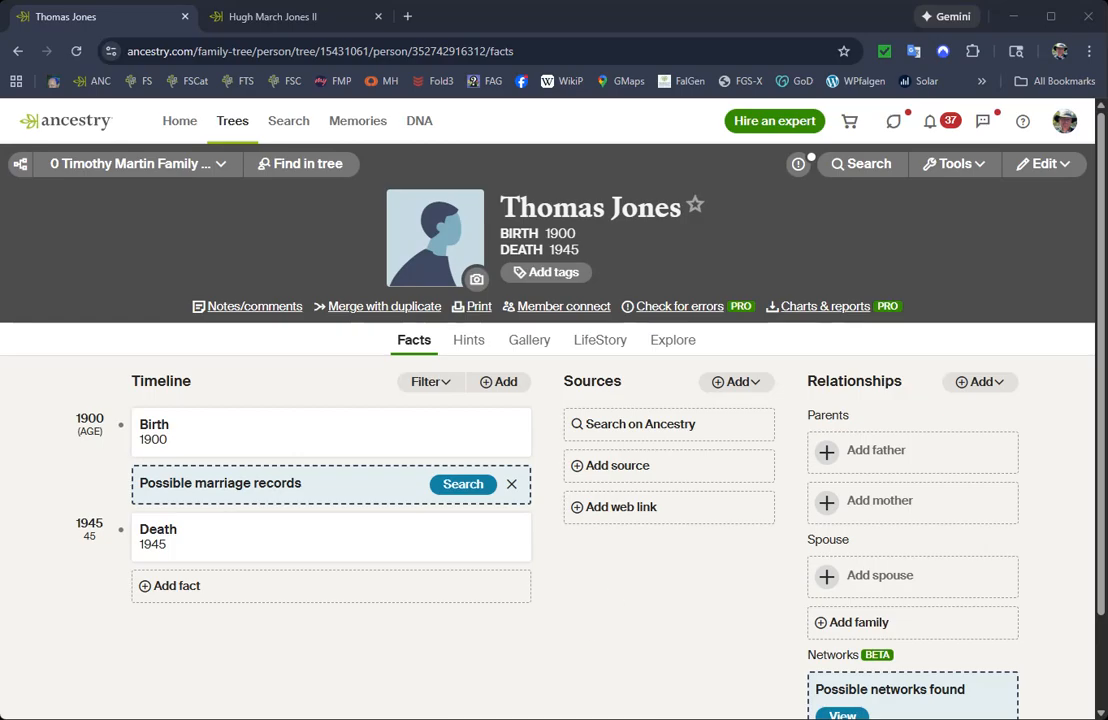
Switch to MartinTree-FloatingBranches.txt in Notepad, delete its existing entry and move the window clear of the profile's address.
key("alt+Tab")
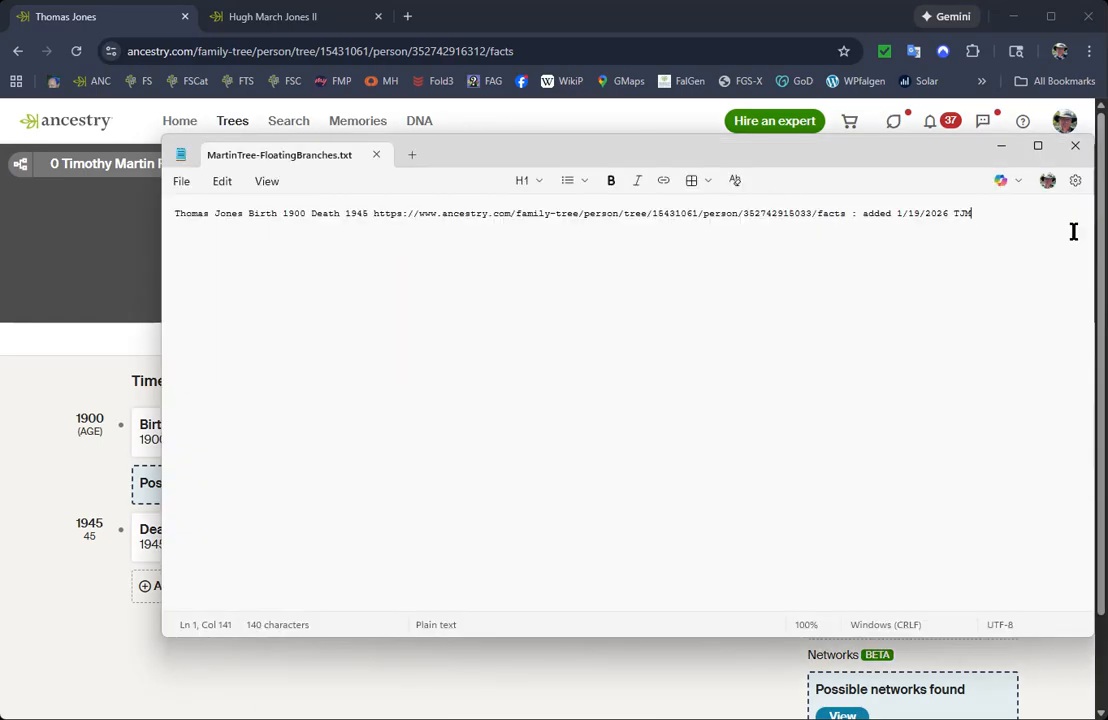
left_click_drag(1005, 217, 89, 236)
key("Delete")
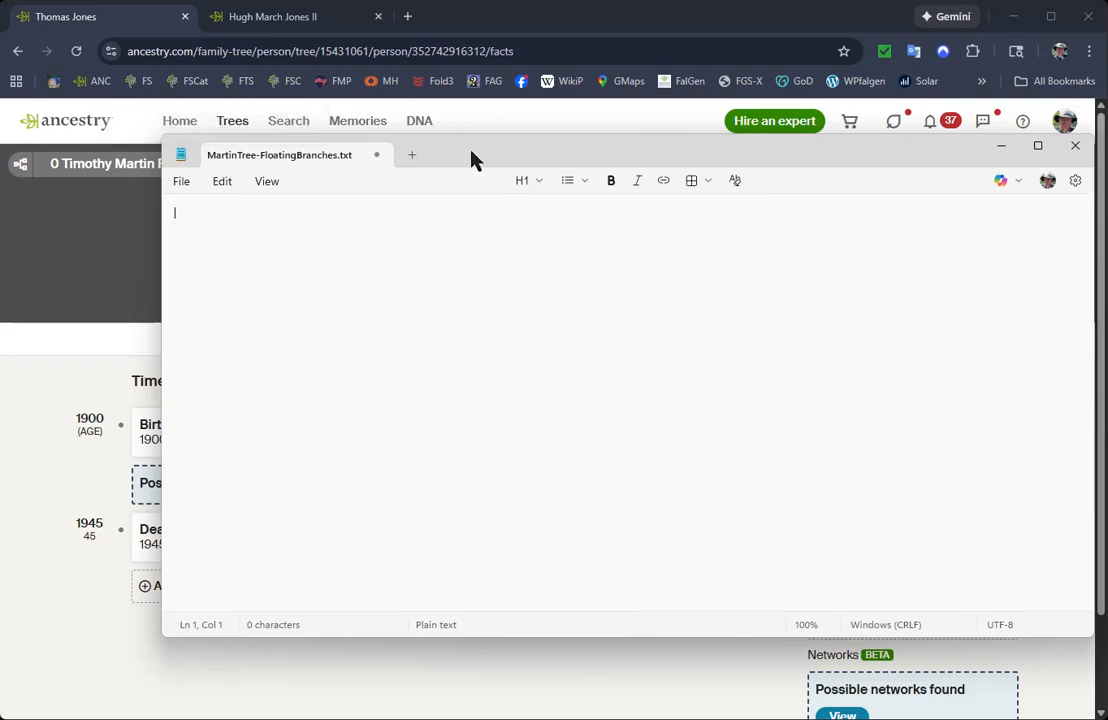
left_click_drag(470, 158, 391, 205)
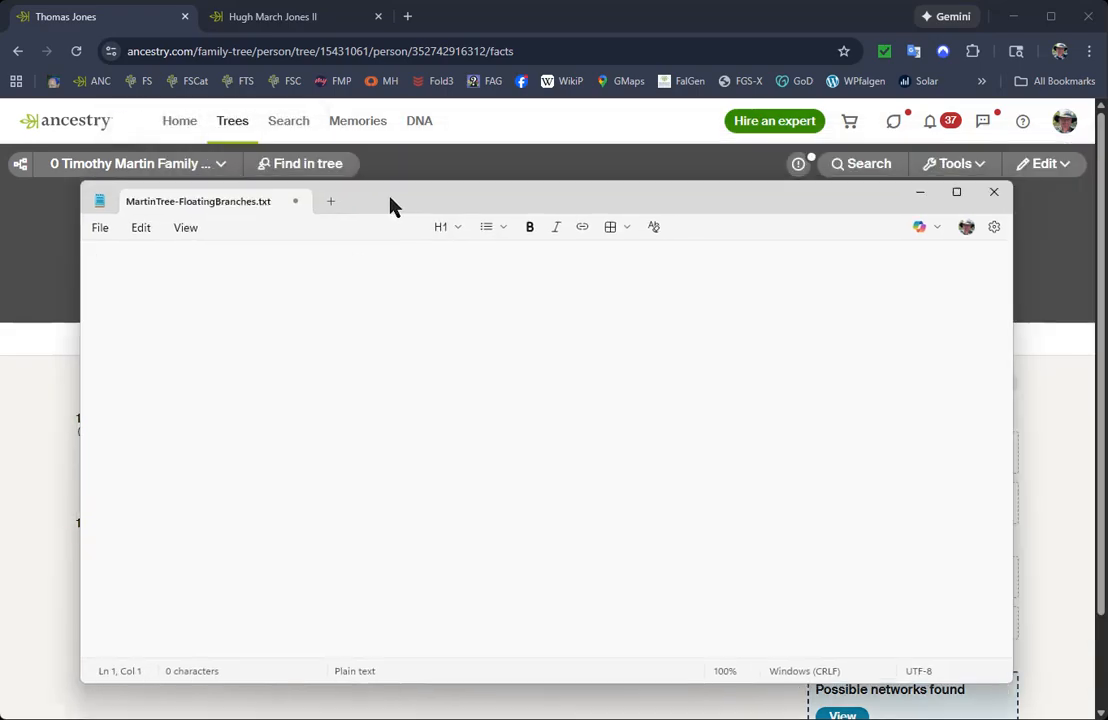
Copy the detached person's name, birth and death details from the profile header and paste them into MartinTree-FloatingBranches.txt in Notepad.
left_click(463, 168)
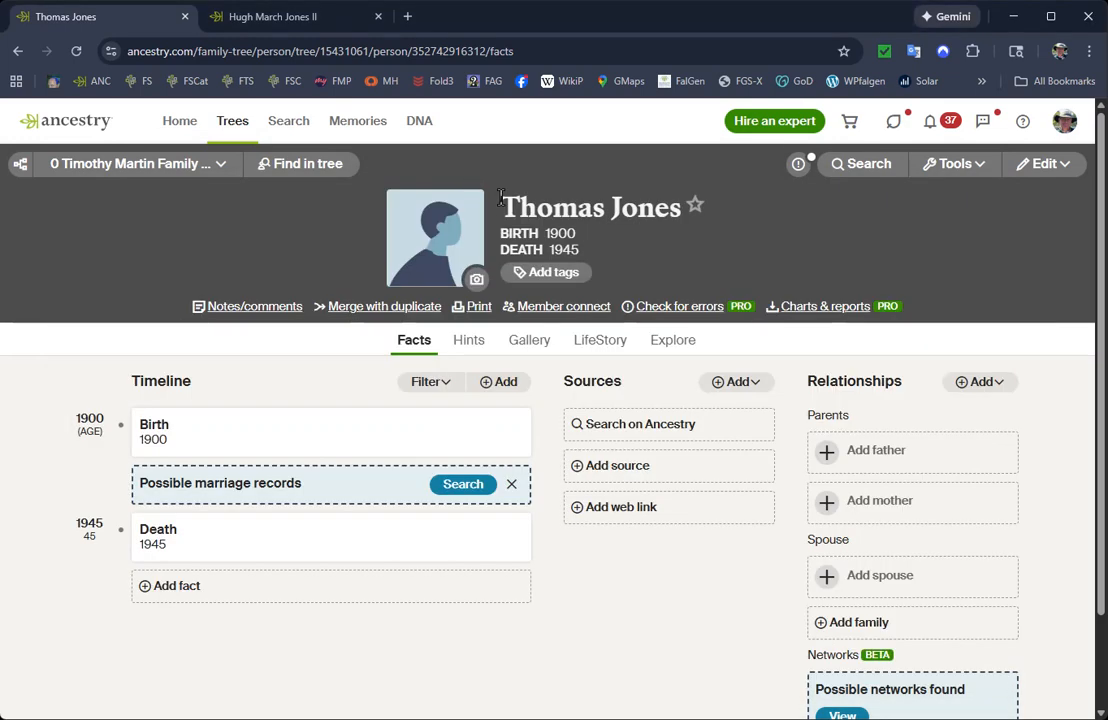
left_click_drag(500, 197, 596, 256)
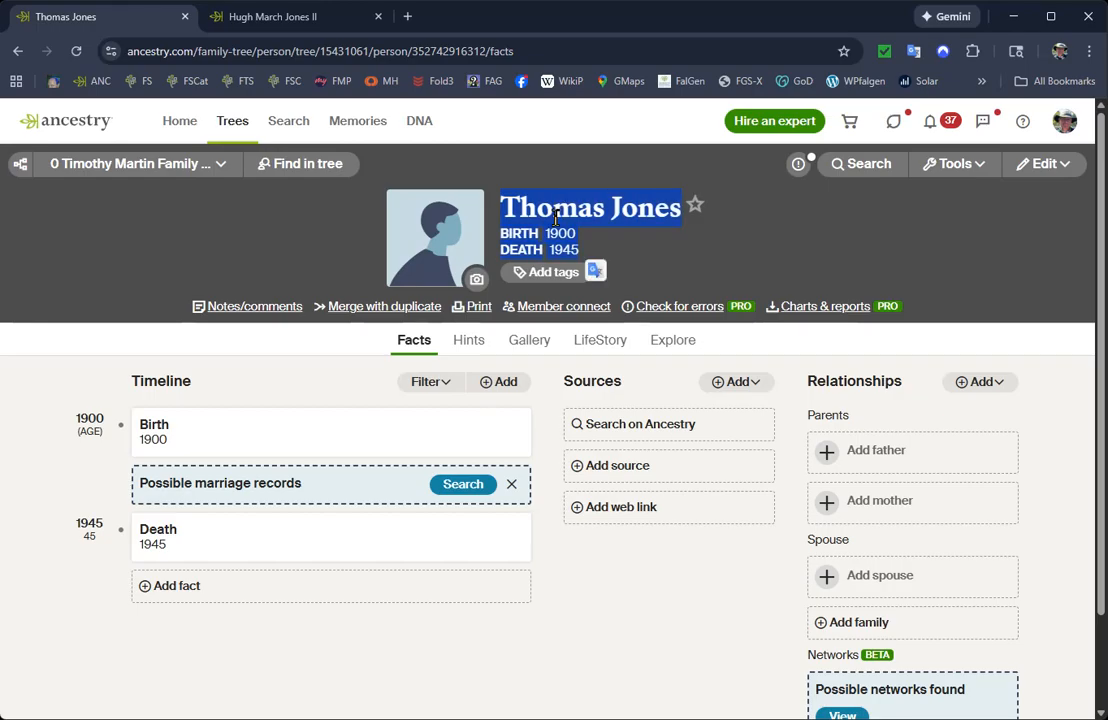
left_click_drag(501, 202, 588, 209)
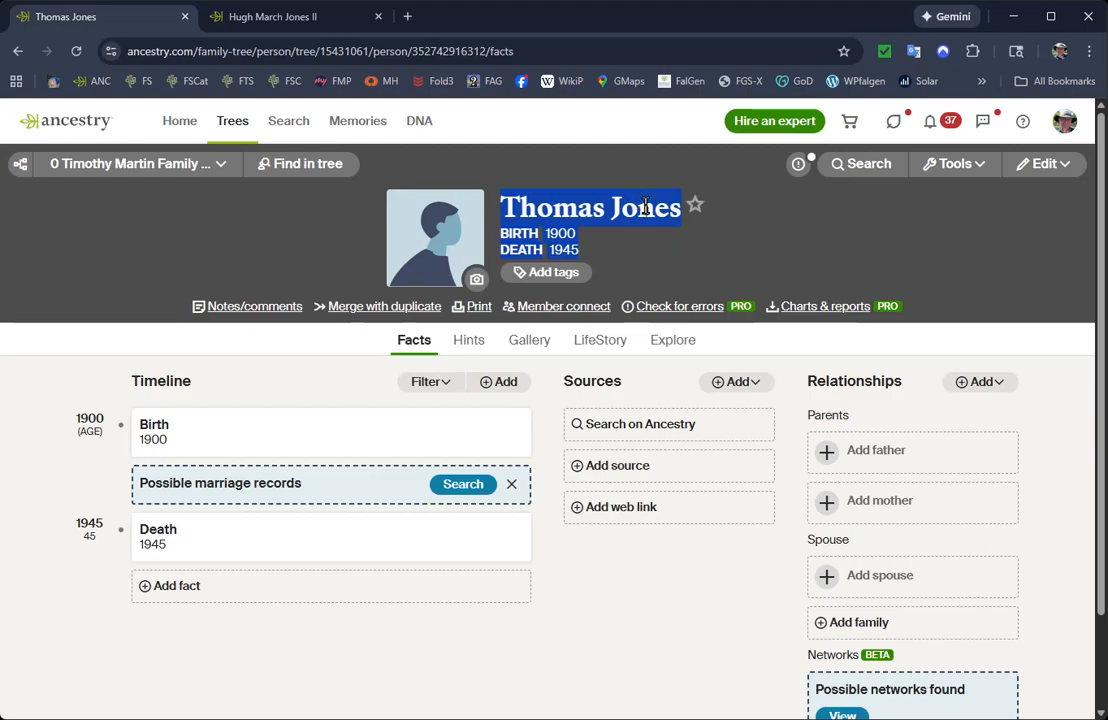
left_click(549, 715)
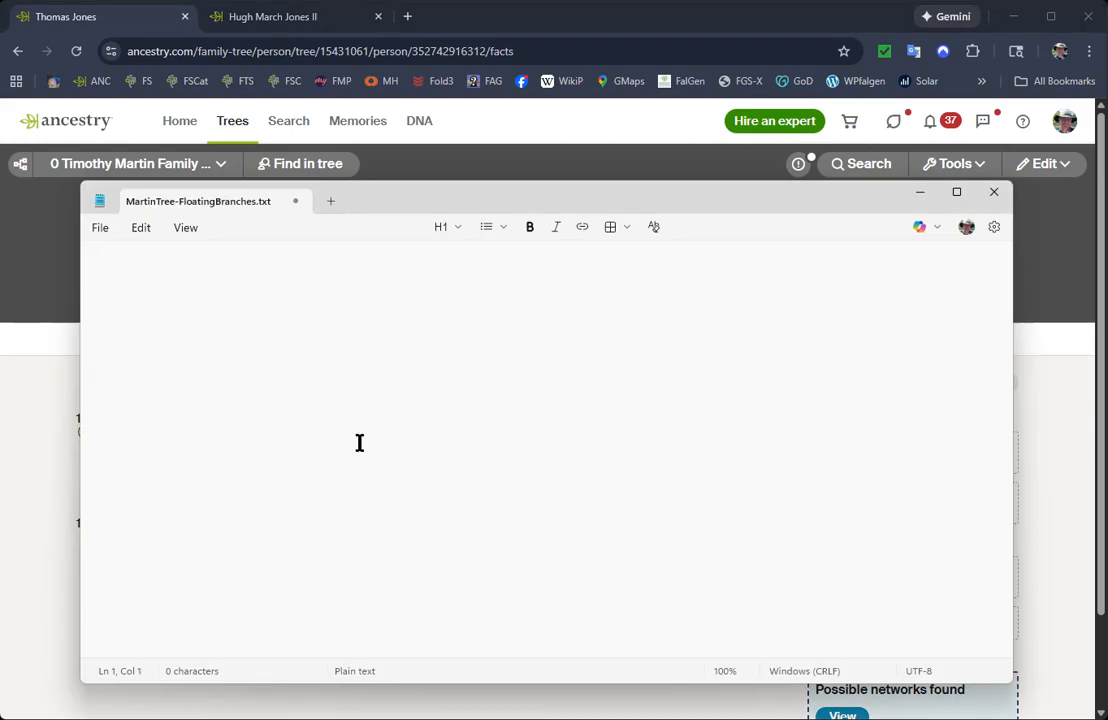
type("Thomas Jones Birth 1900  Death 1945")
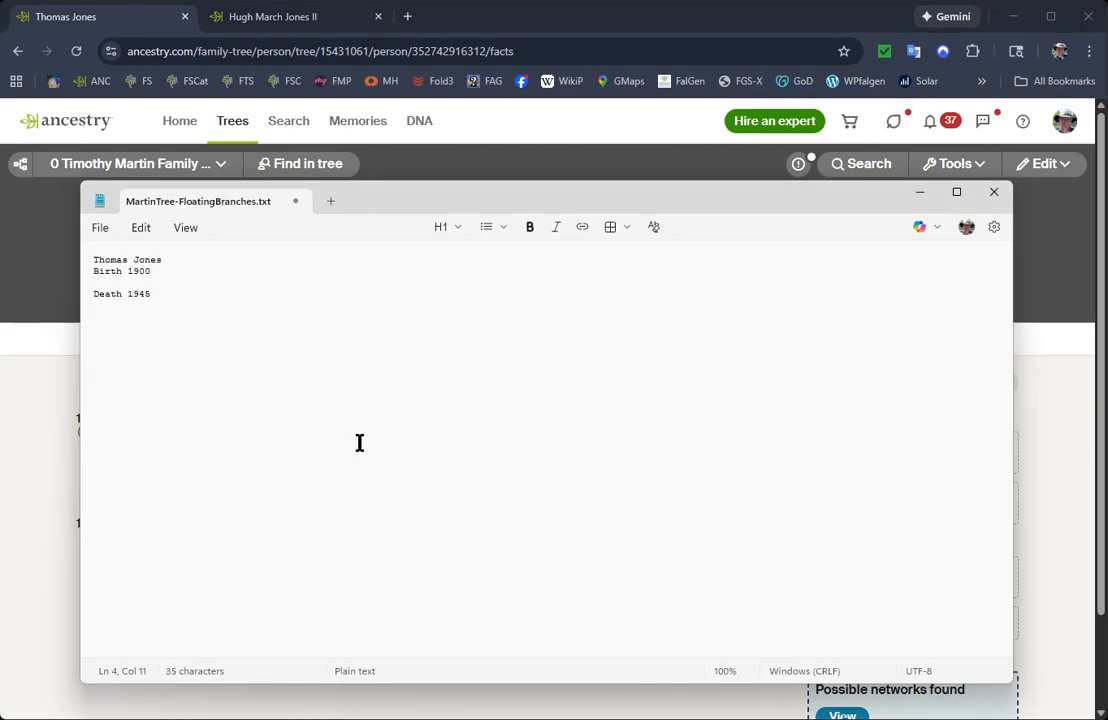
Join the pasted name, birth and death lines into a single line by removing the line breaks between them.
left_click(173, 260)
key("Delete")
key("Delete")
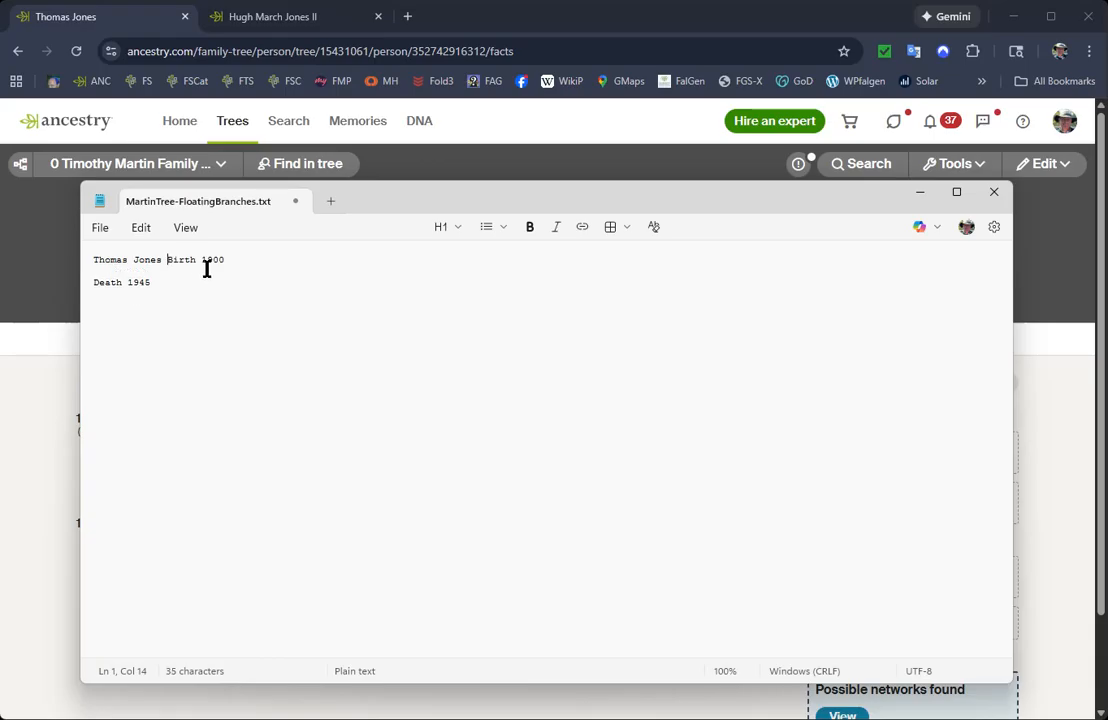
type("B")
left_click(257, 254)
key("Delete")
key("Delete")
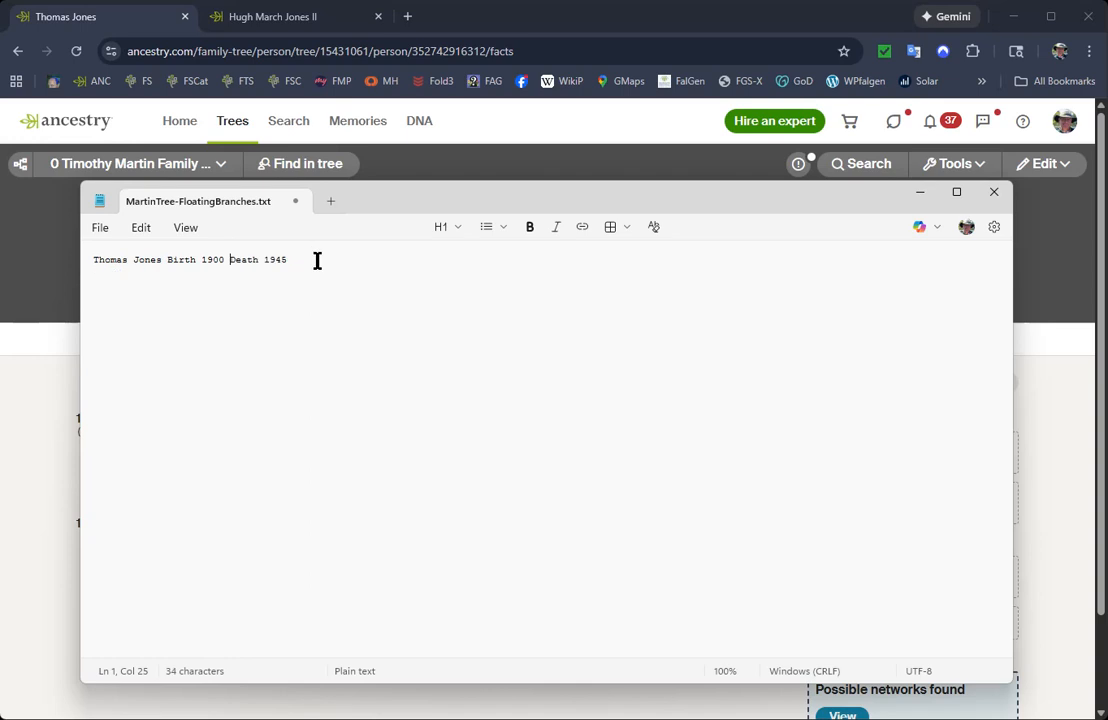
left_click(316, 260)
Copy the web address of the detached person's profile and paste it after the death year in the Notepad entry.
left_click_drag(512, 210, 517, 227)
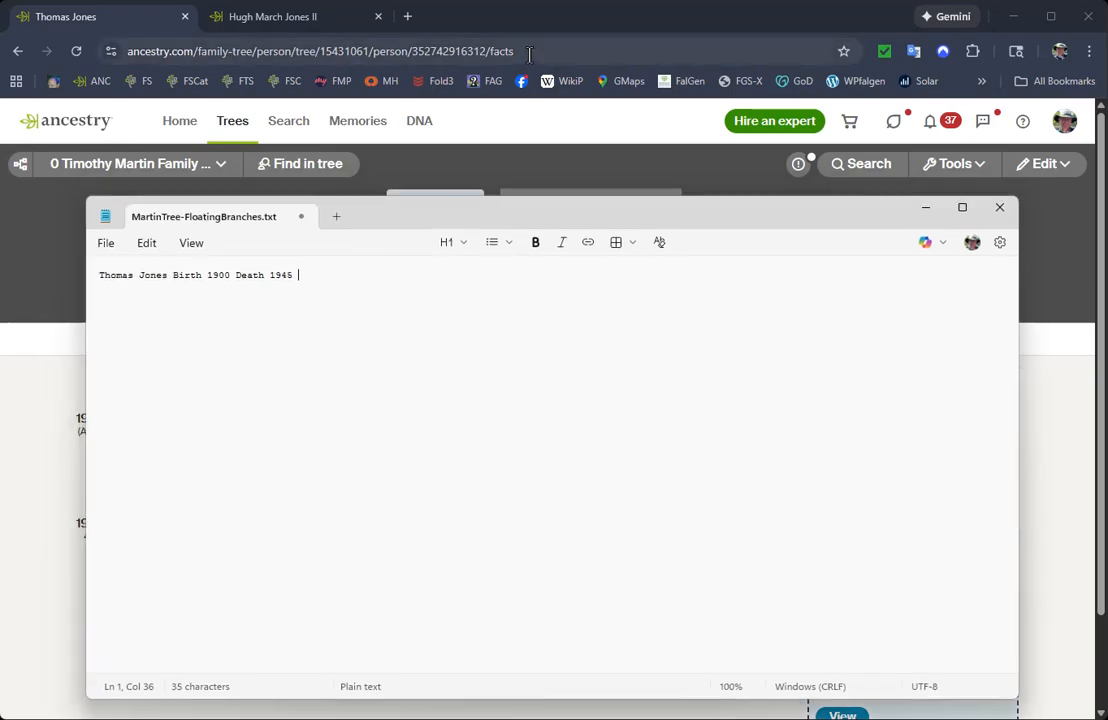
left_click_drag(529, 51, 89, 42)
key("ctrl+c")
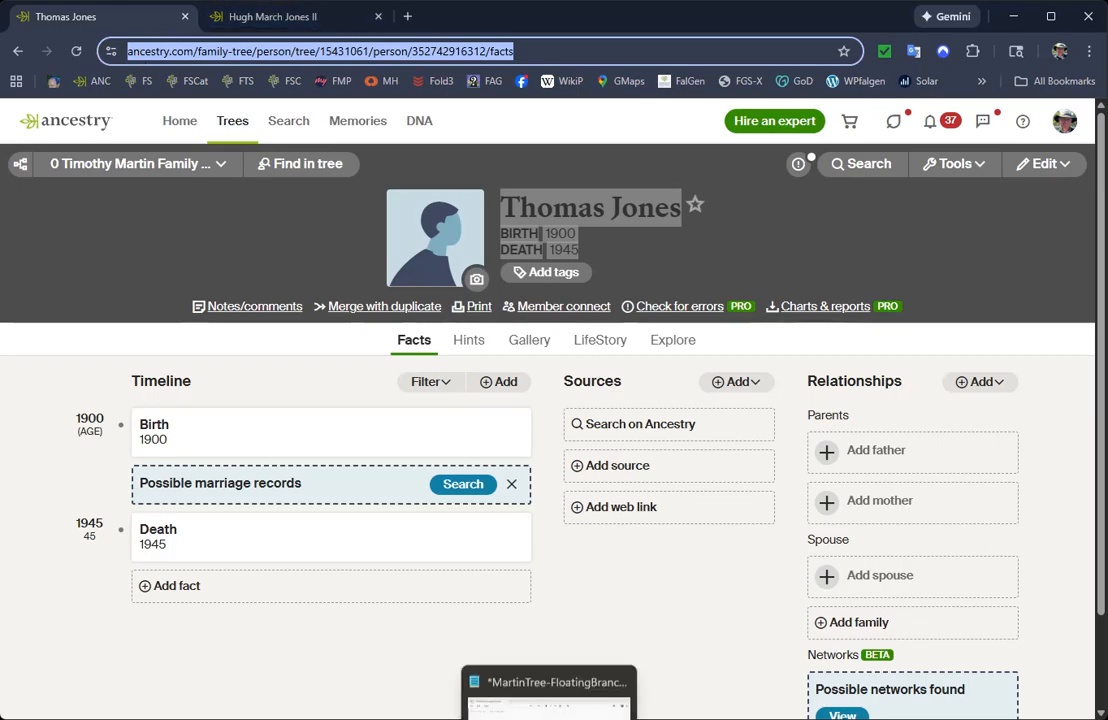
left_click(549, 716)
key("ctrl+v")
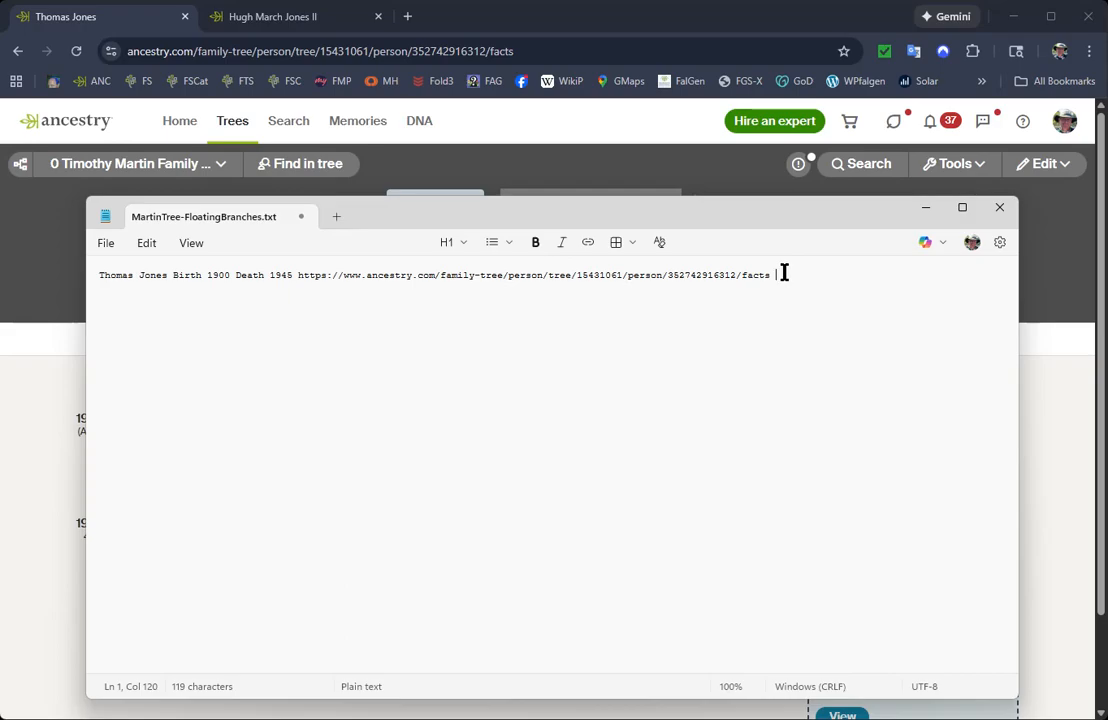
Append a colon, the date 1/19/2026 and the researcher's initials to the entry, and save the text file.
type(":")
type(" 1/19/")
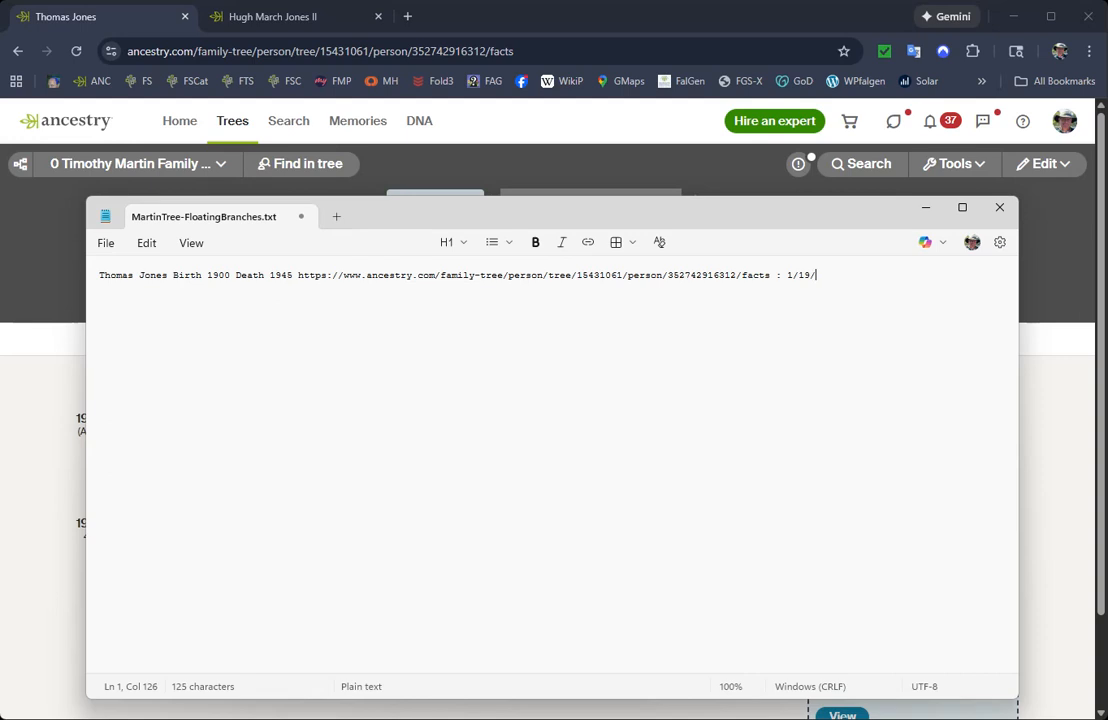
type("2026 TJM")
left_click(107, 245)
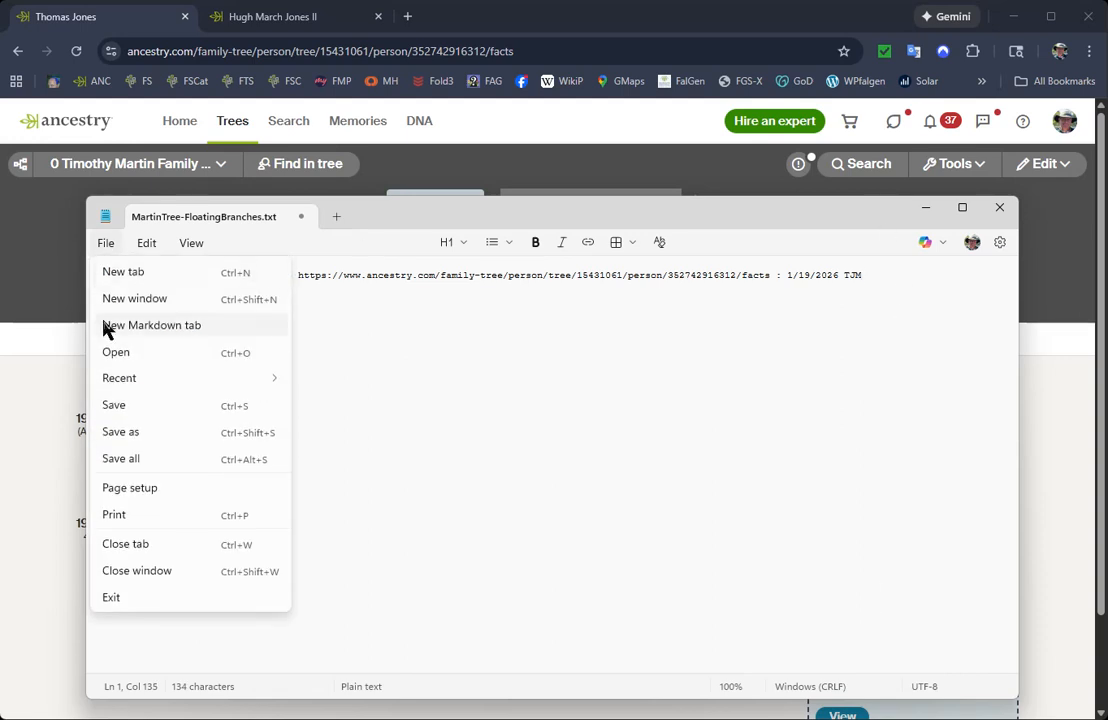
left_click(115, 406)
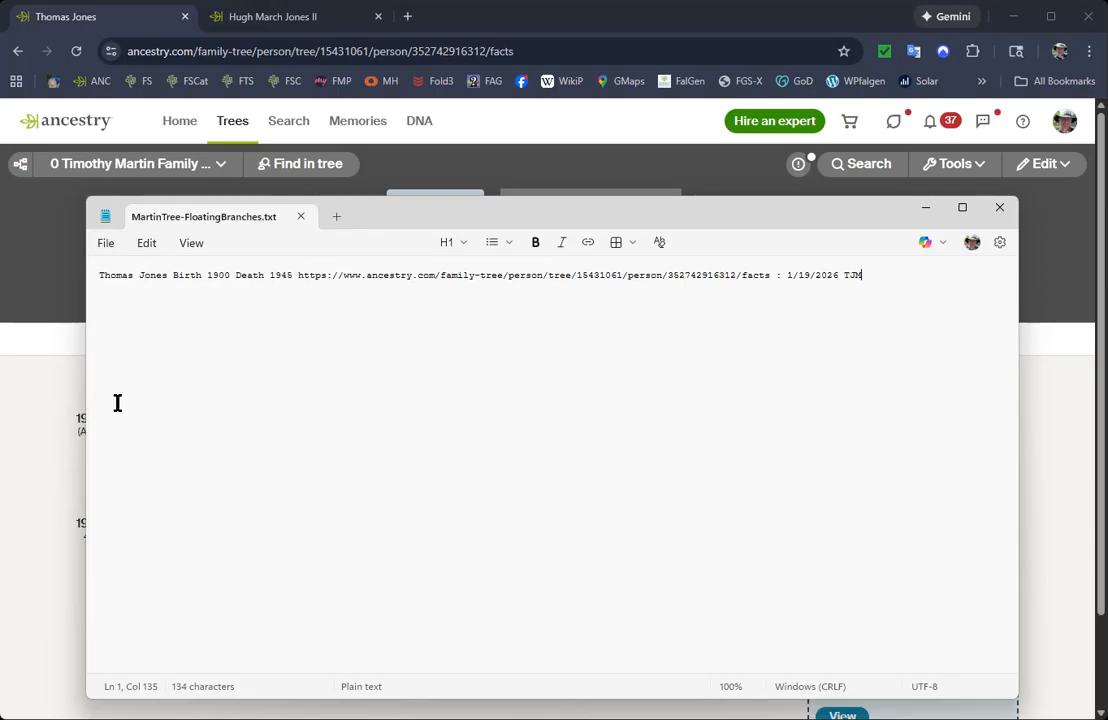
Minimize Notepad, search the tree for the removed father by his first and middle names, and open his profile.
left_click(924, 208)
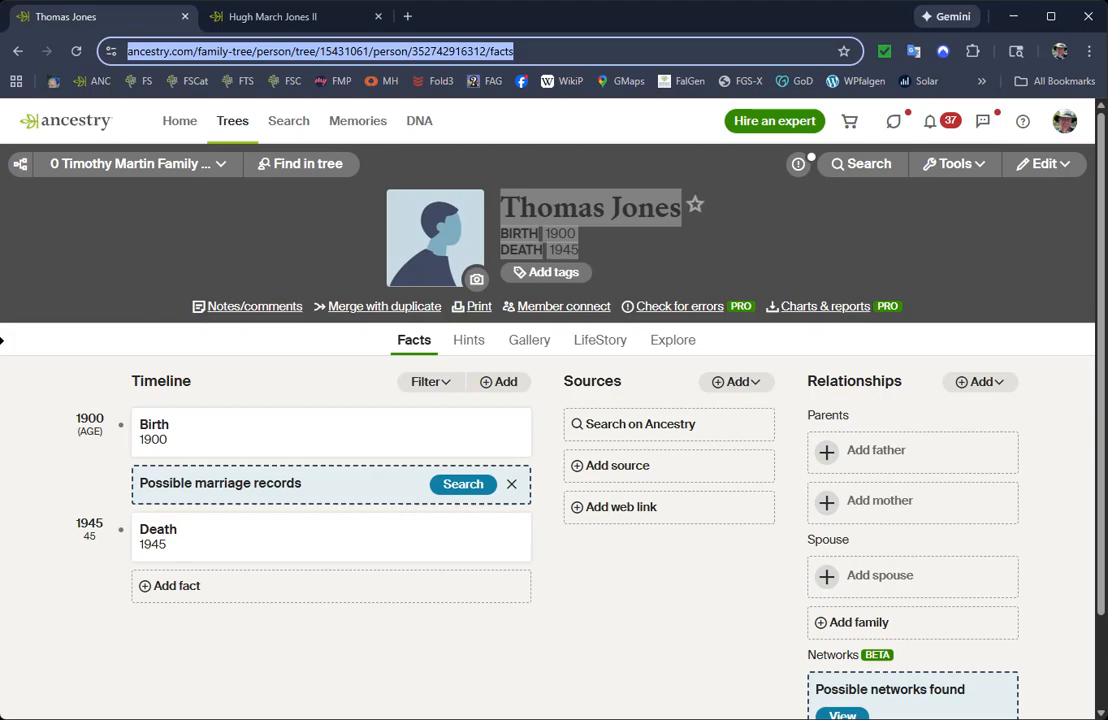
left_click(0, 341)
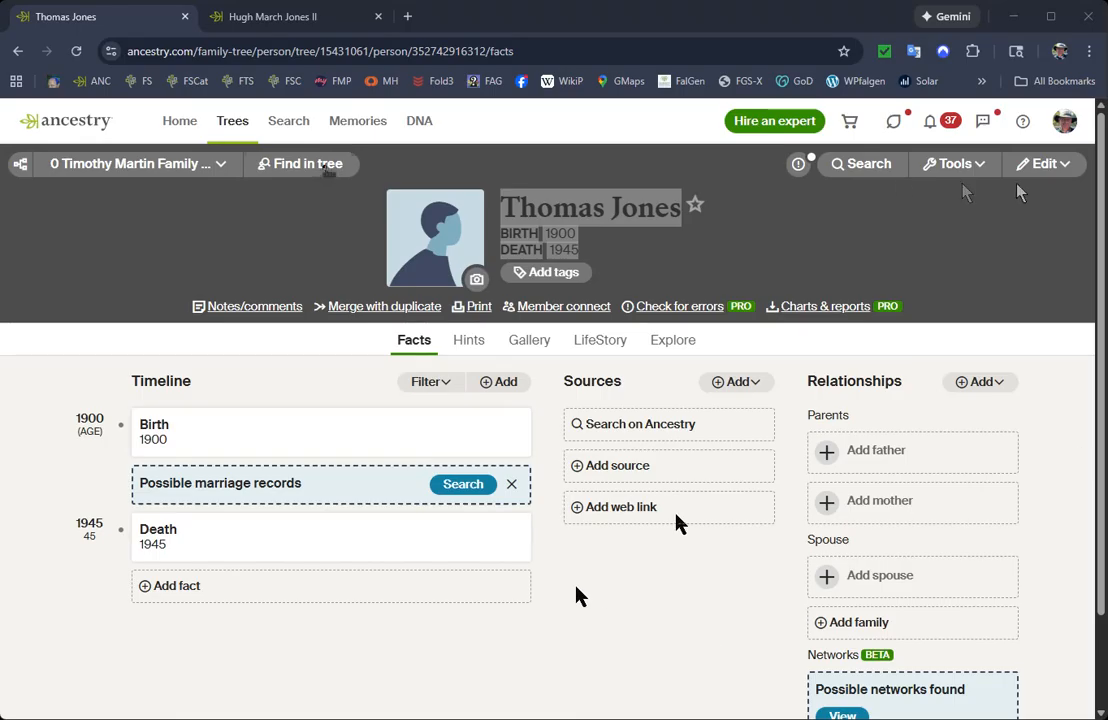
left_click(326, 167)
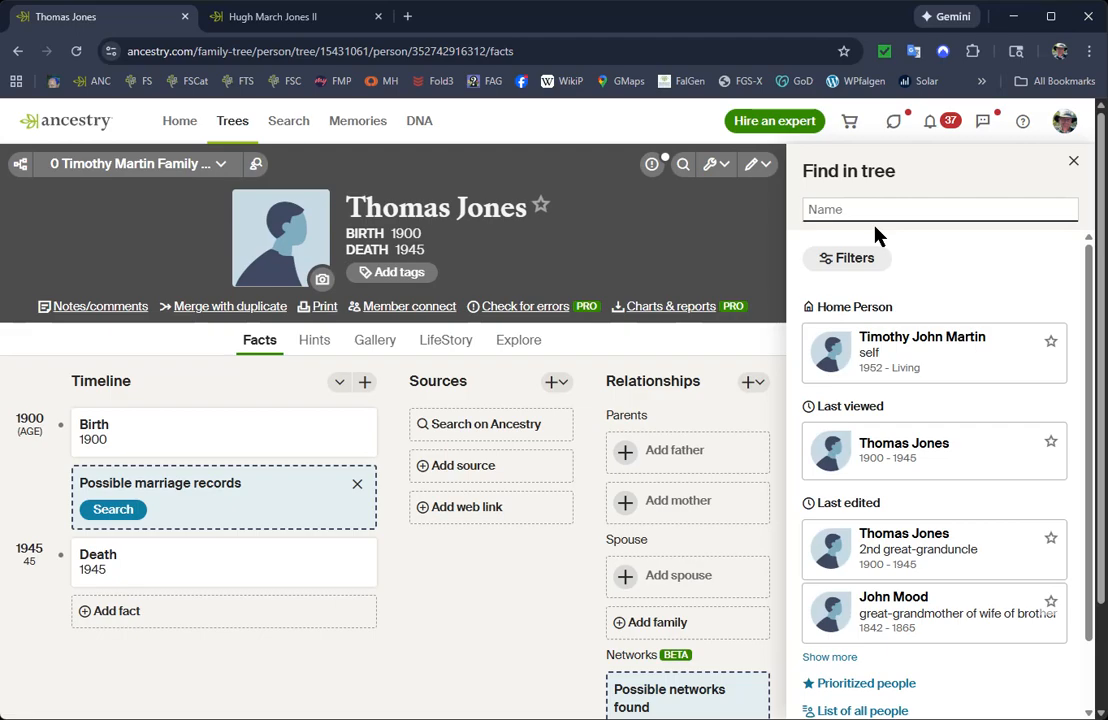
type("Hugn")
key("BackSpace")
key("BackSpace")
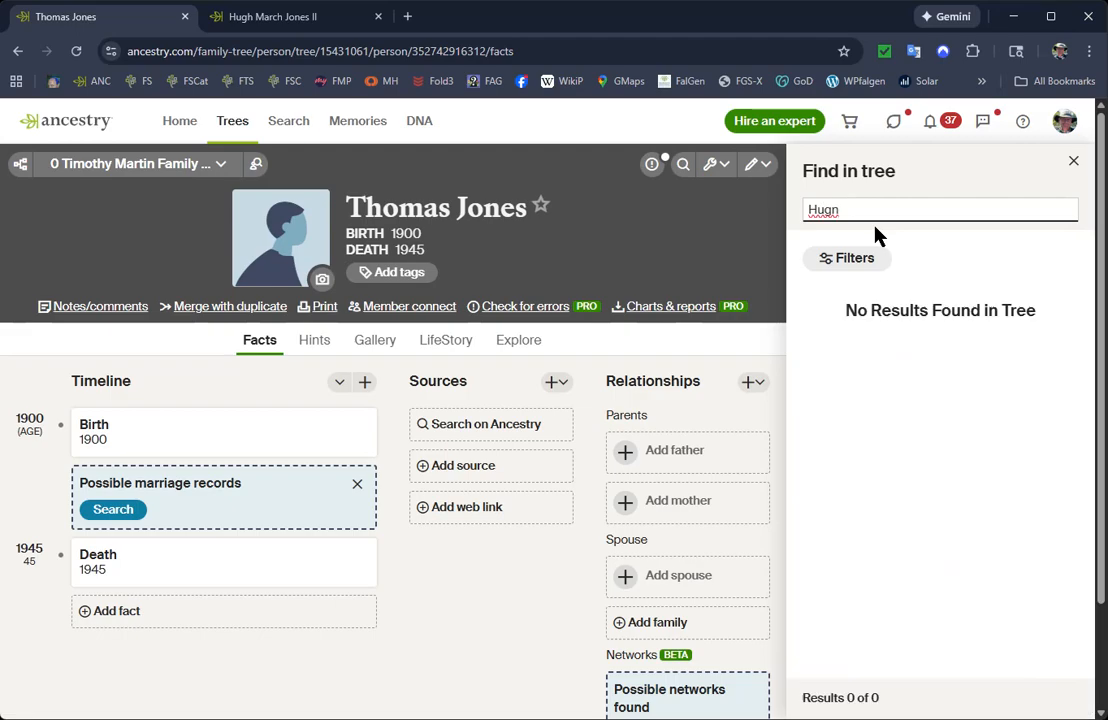
type("h March")
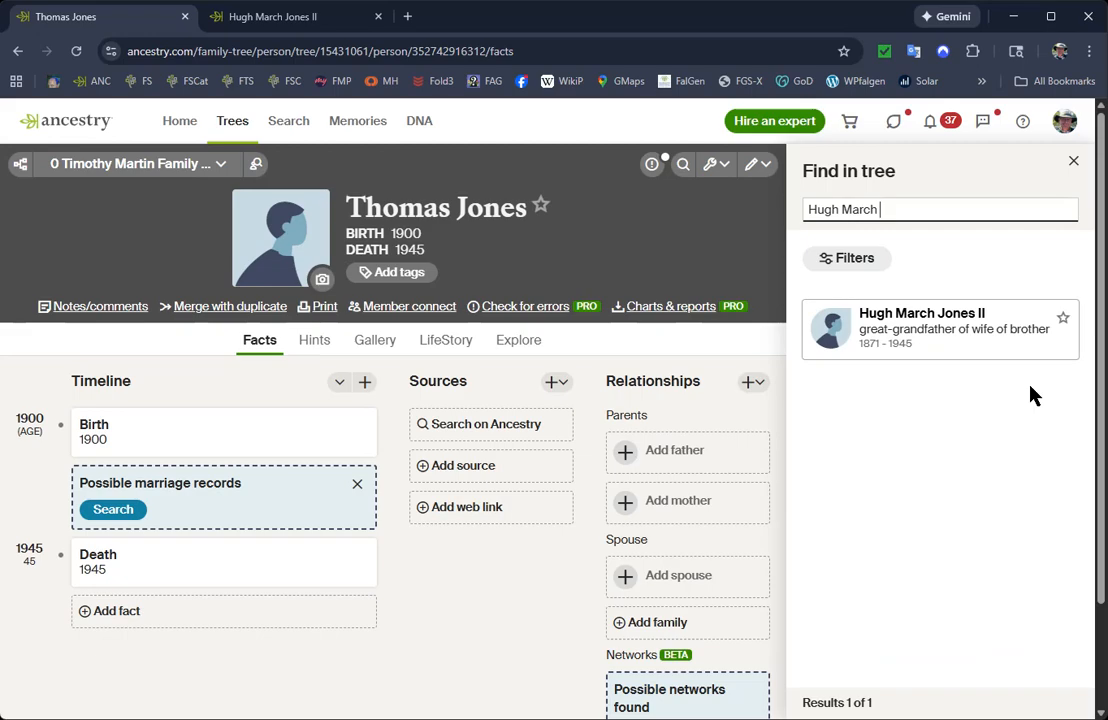
left_click(957, 338)
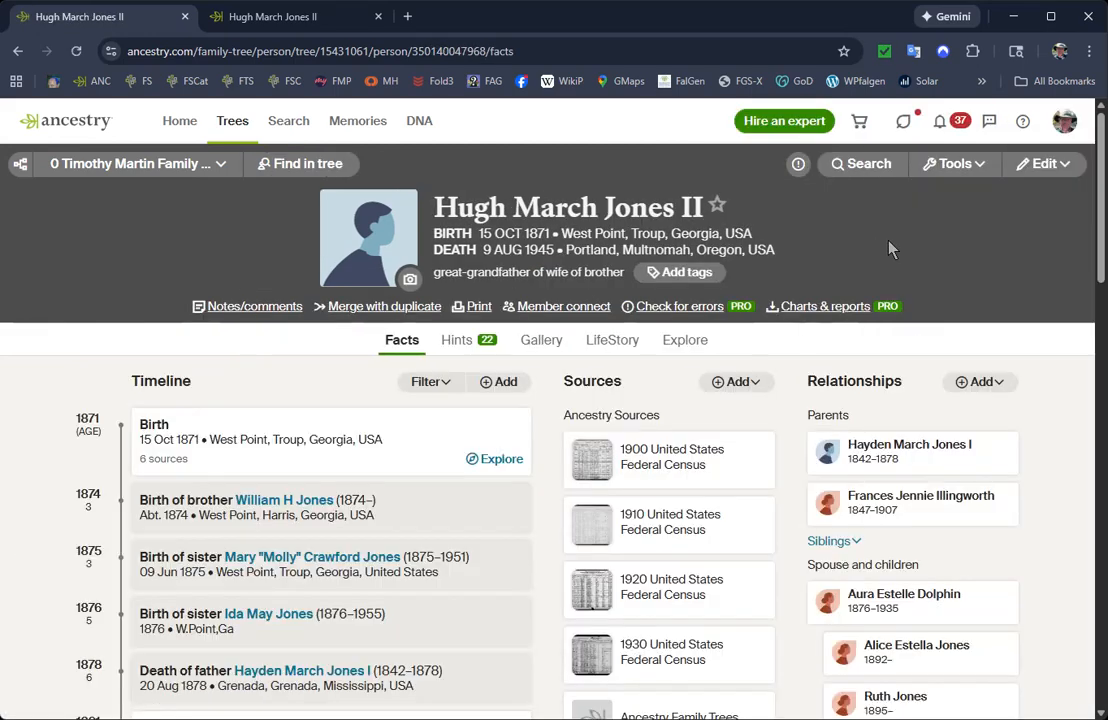
Check the children listed on the father's profile and open his relationships for editing.
scroll(1009, 401, "down", 3)
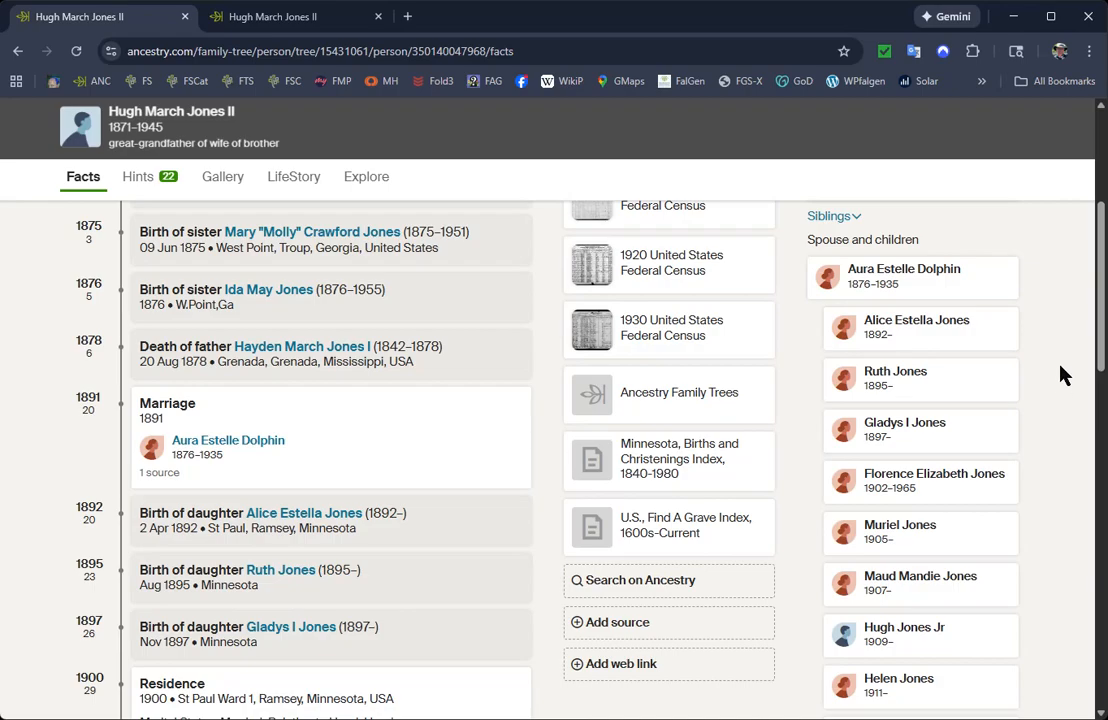
scroll(1060, 385, "up", 1)
scroll(1060, 385, "down", 1)
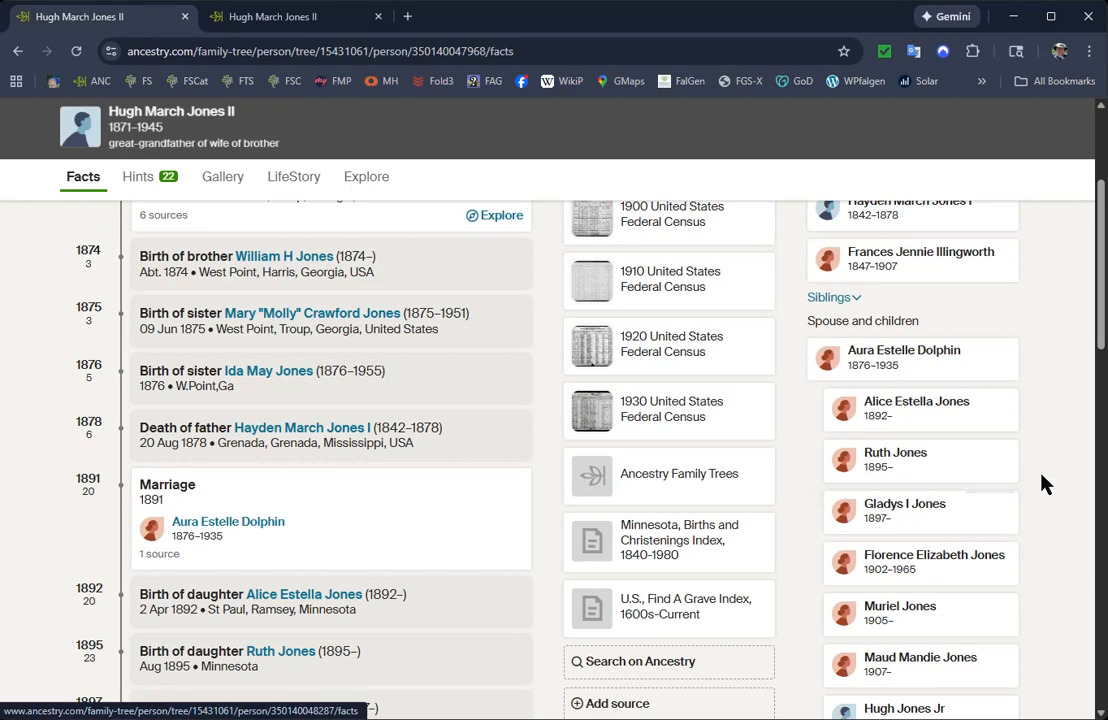
scroll(1043, 484, "up", 2)
scroll(1043, 484, "up", 1)
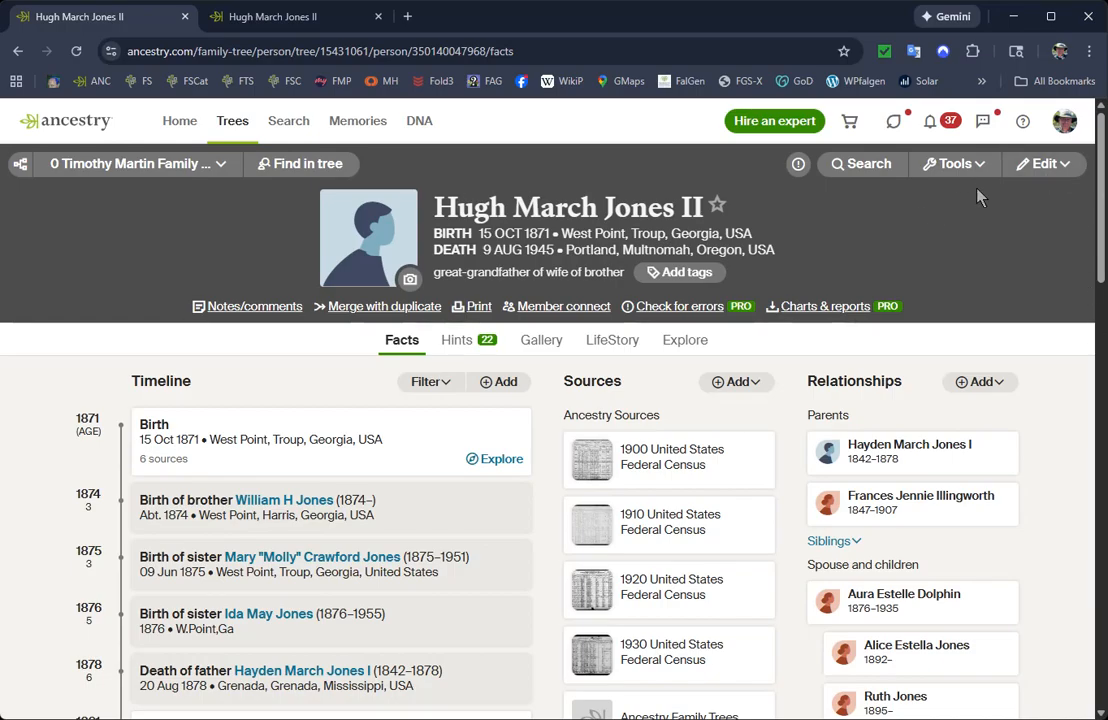
left_click(1046, 165)
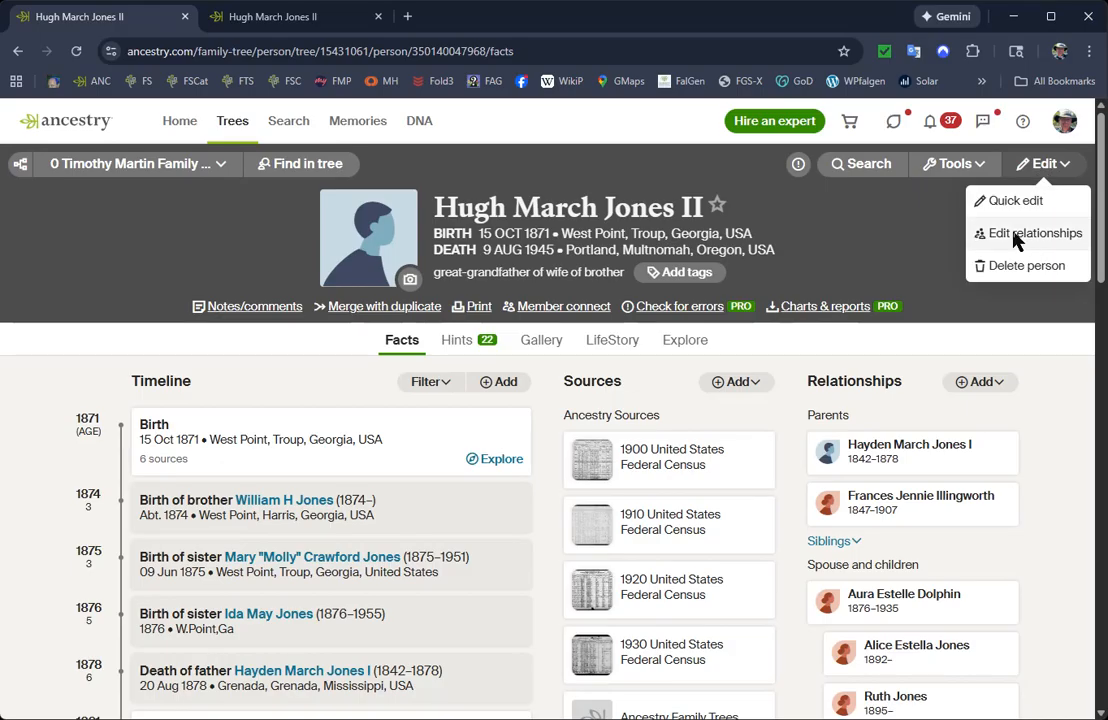
left_click(1013, 235)
scroll(433, 361, "down", 1)
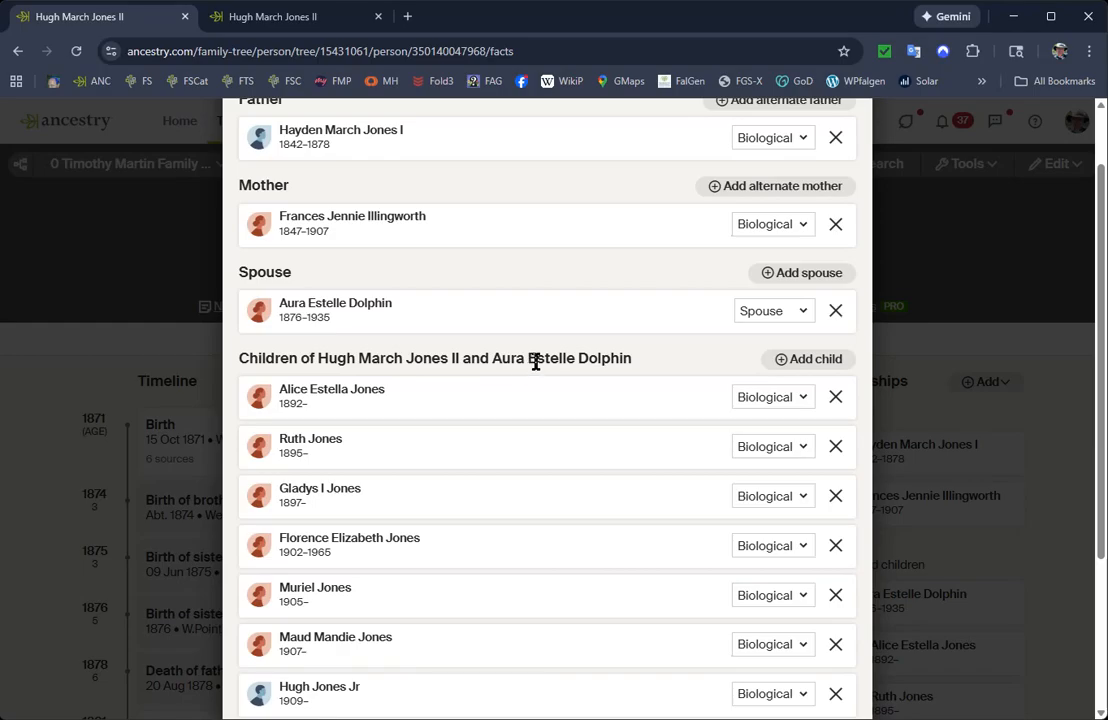
Add the detached person born in 1900, already in the tree, as a child of the father and his spouse, and save.
left_click(812, 360)
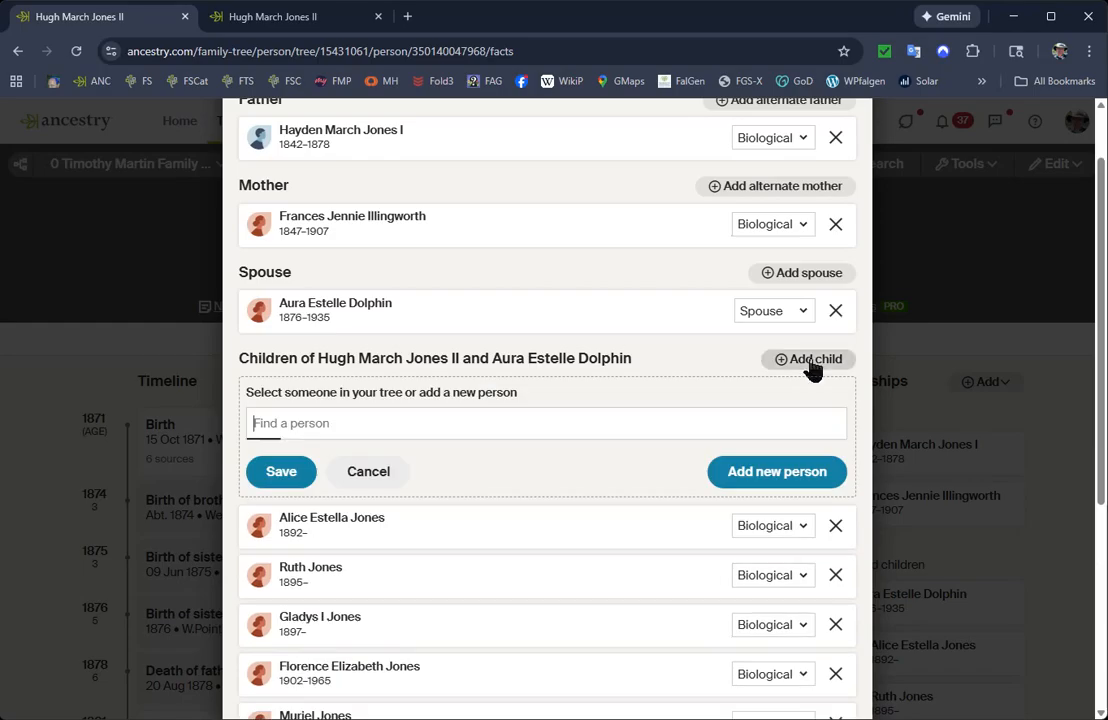
left_click(378, 421)
type("Thom")
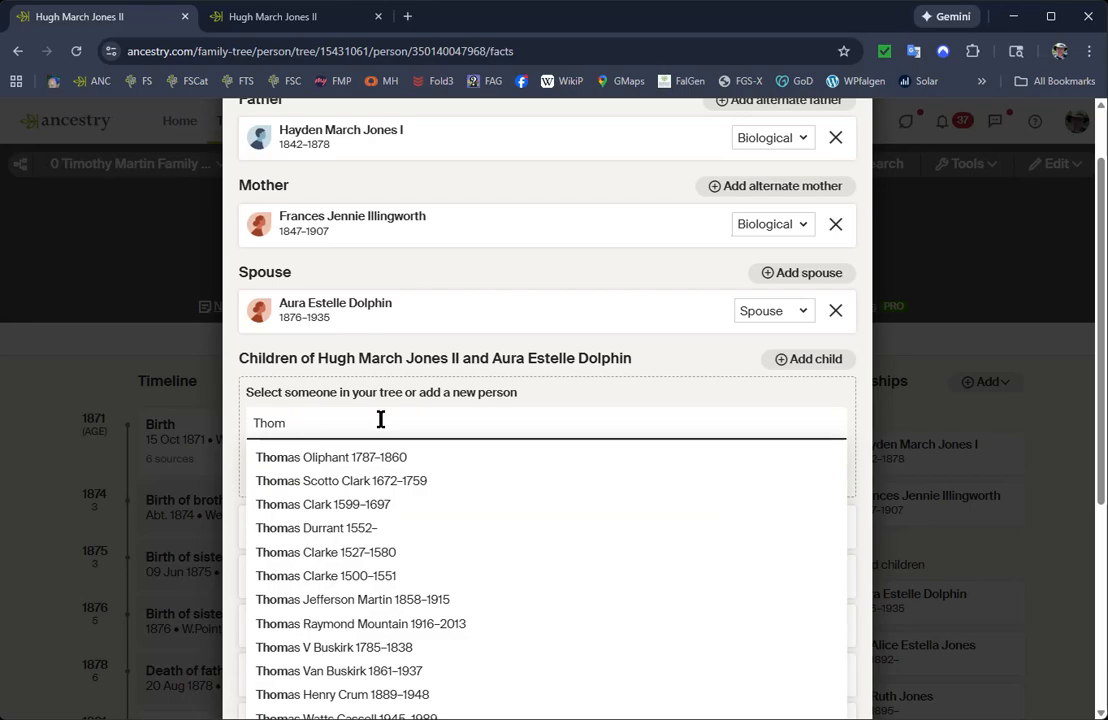
type("as ")
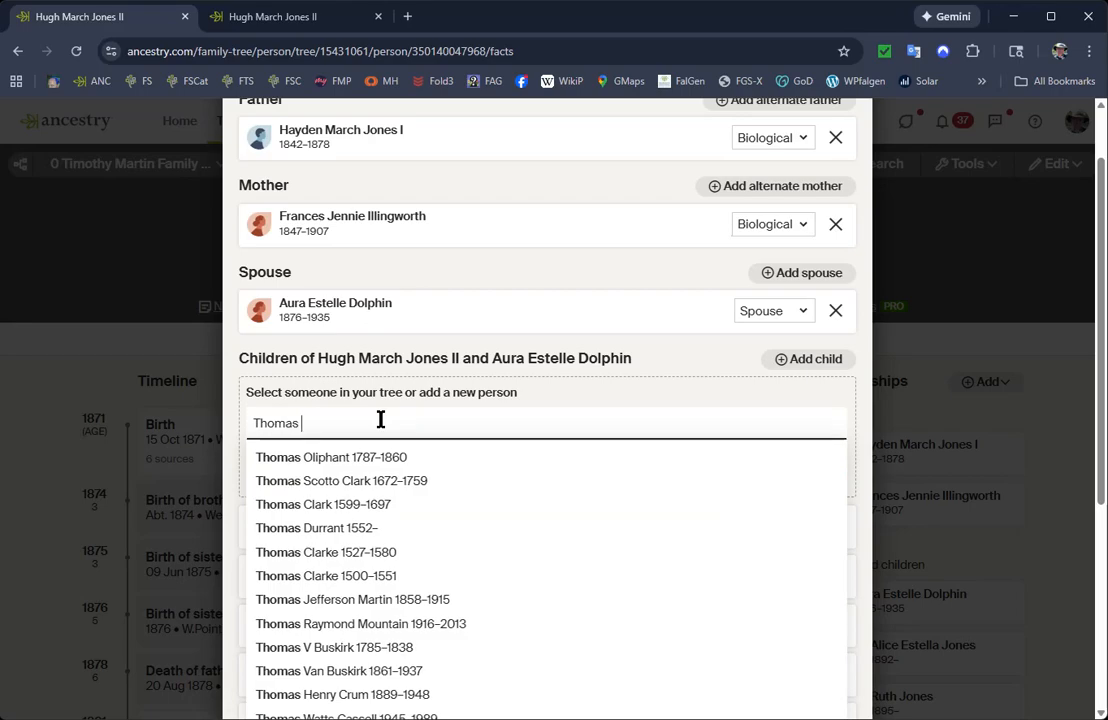
type("Jones")
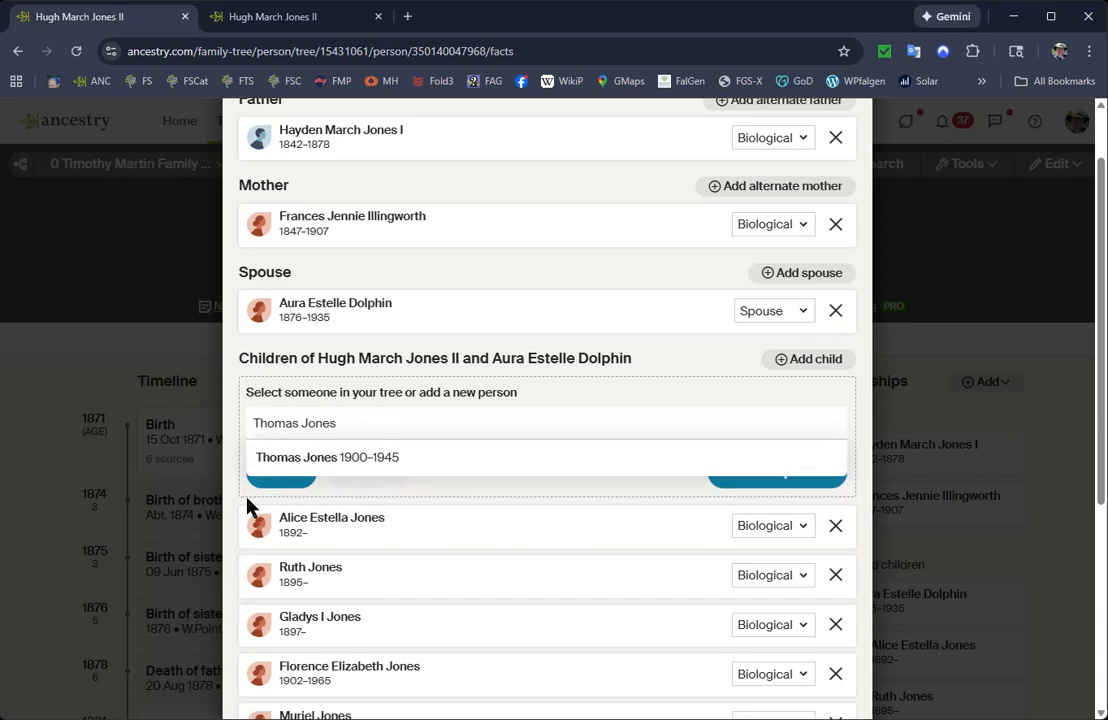
left_click(317, 460)
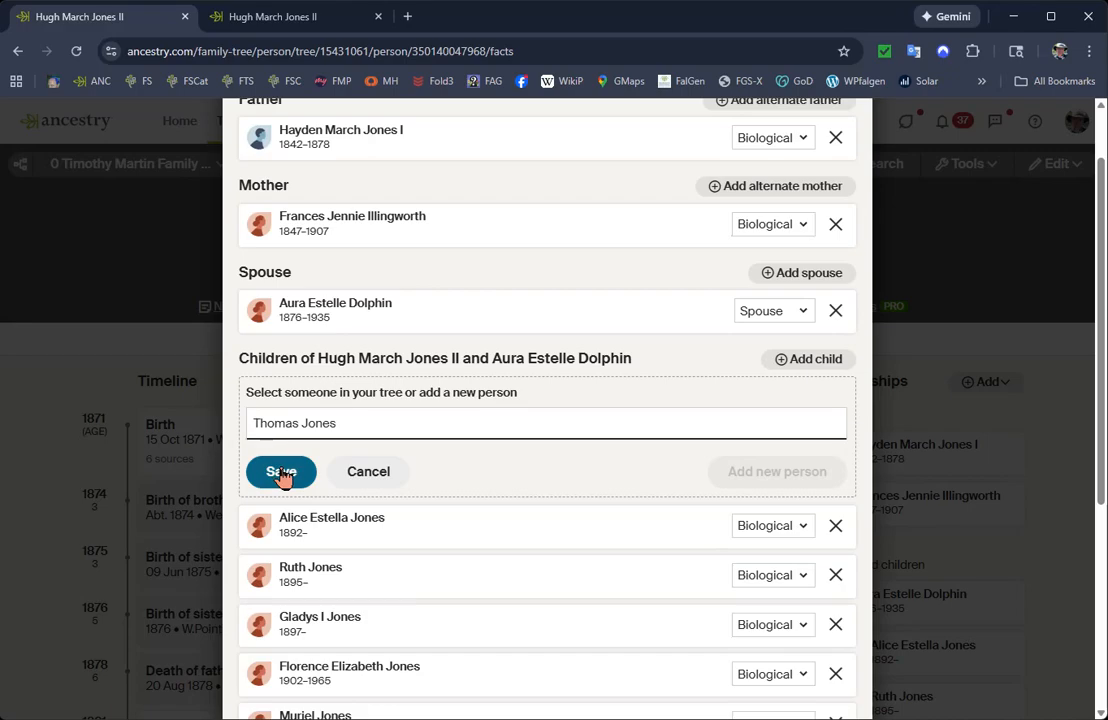
left_click(282, 474)
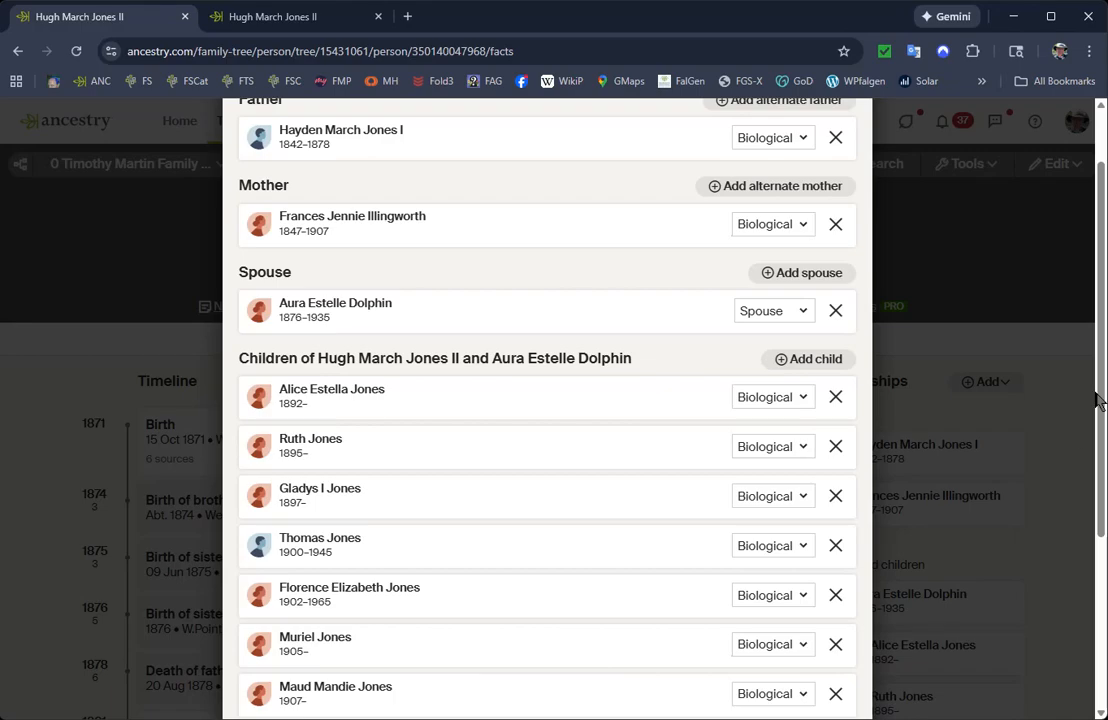
Close the relationship editor and check the children listed on the father's profile for the reconnected son.
scroll(1097, 400, "up", 2)
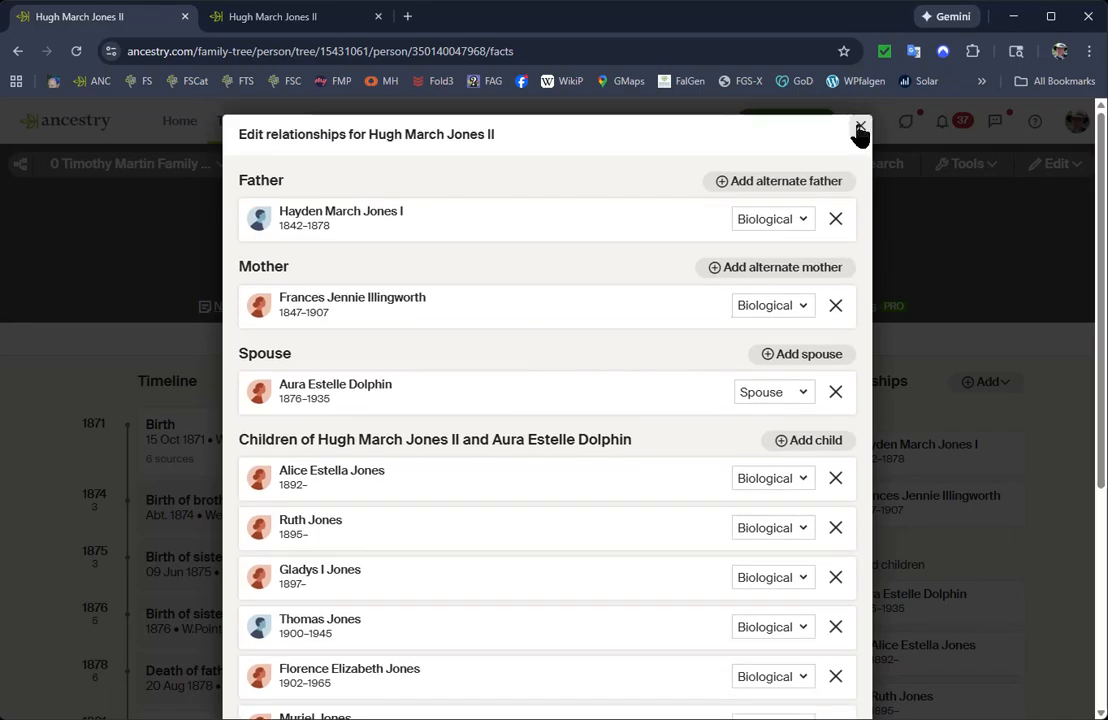
left_click(859, 131)
scroll(1075, 443, "down", 1)
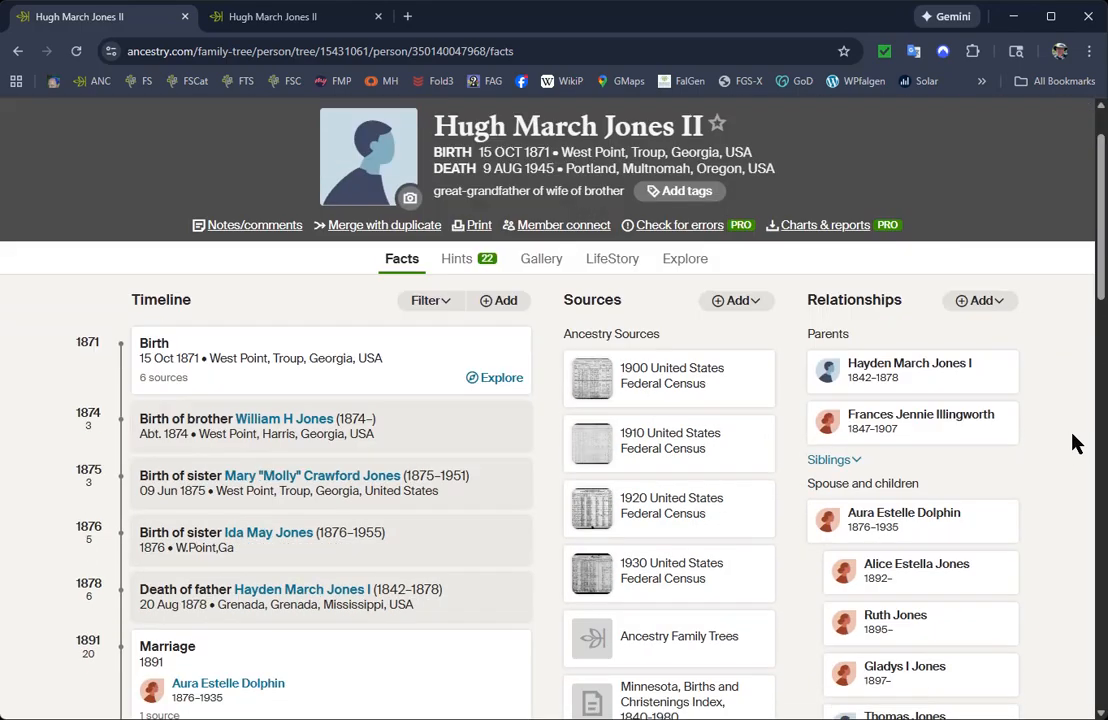
scroll(1075, 443, "down", 2)
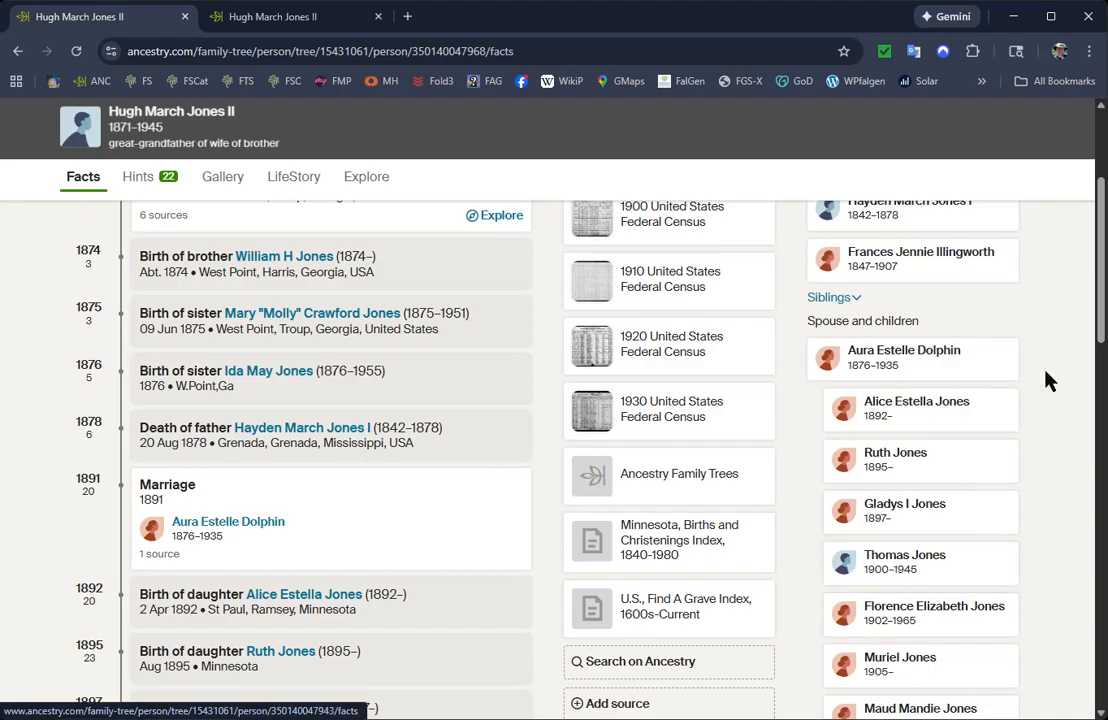
scroll(1030, 460, "up", 3)
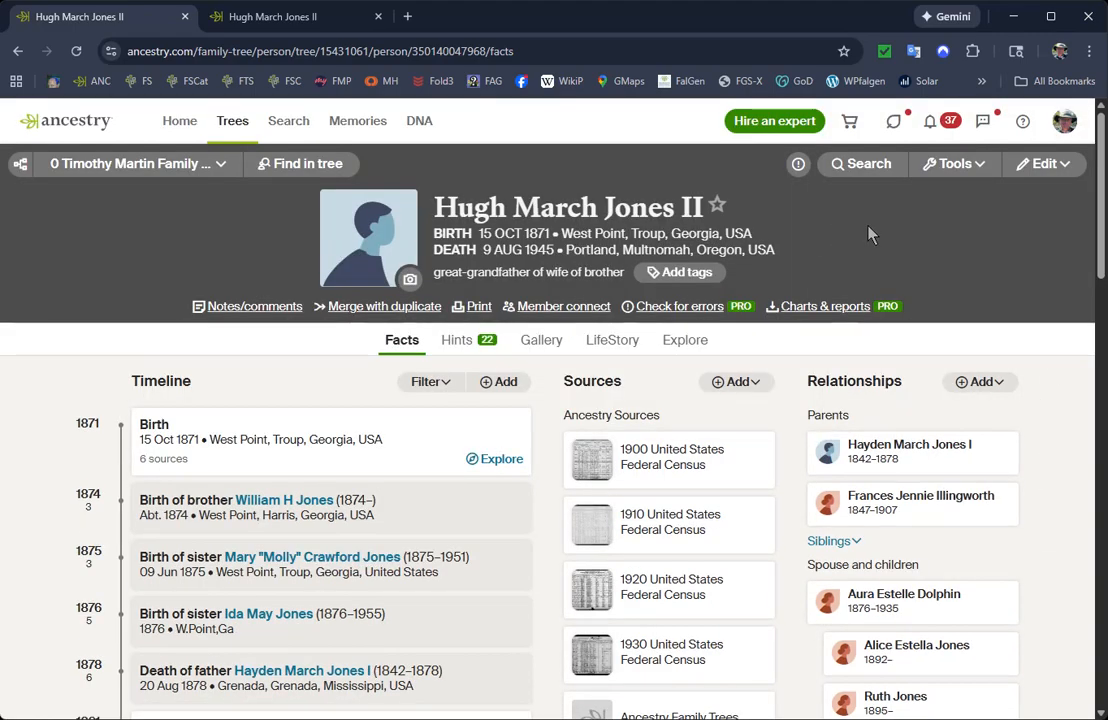